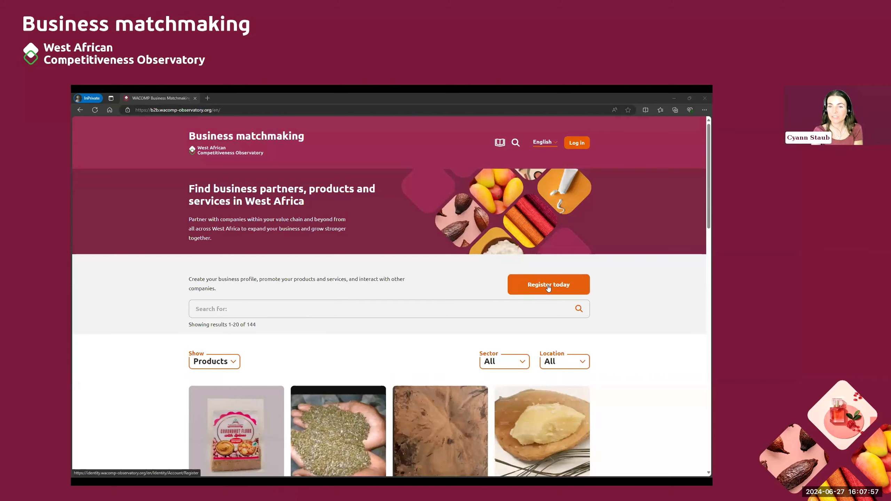
Step: Start a new account registration, entering the account e-mail, a password and its confirmation
left_click(548, 288)
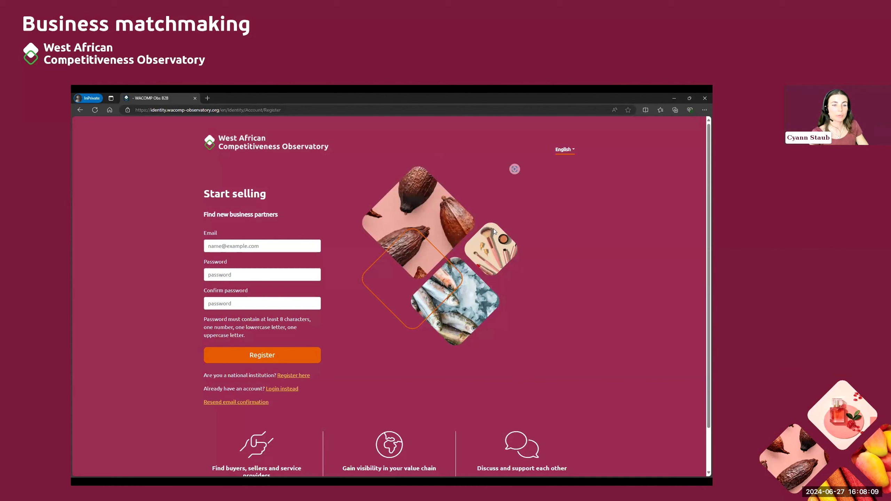
left_click(248, 249)
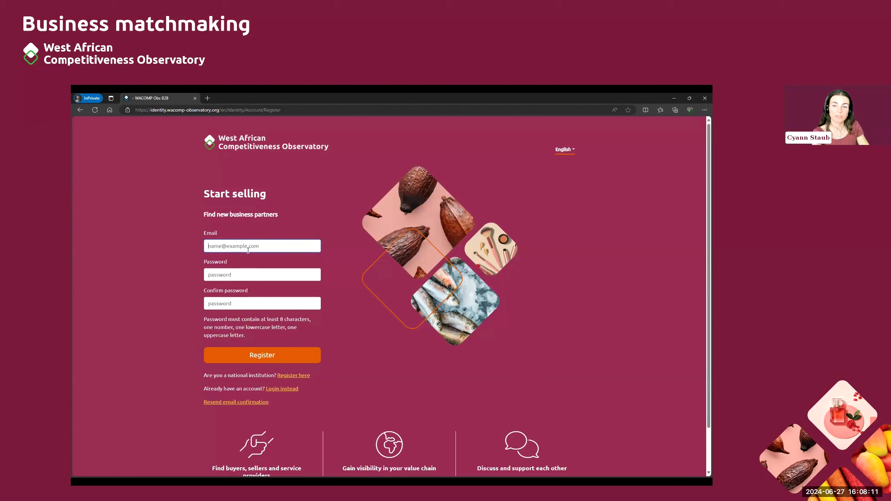
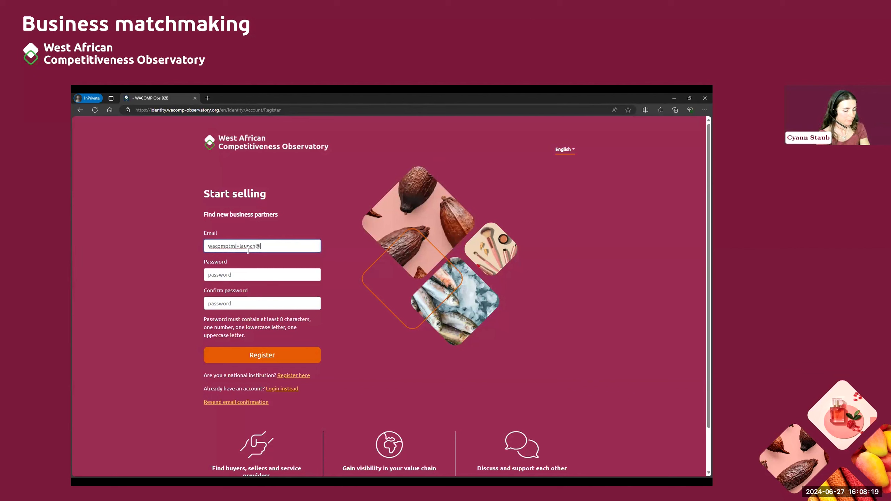
key("Tab")
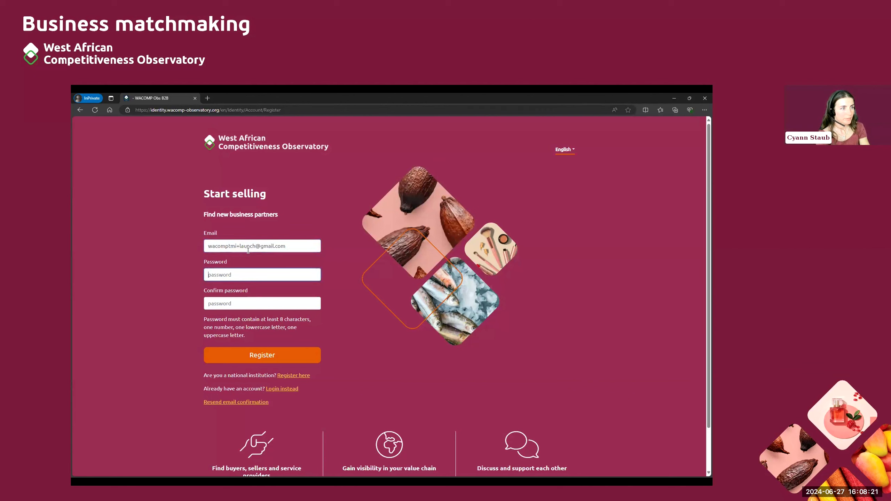
type("••••")
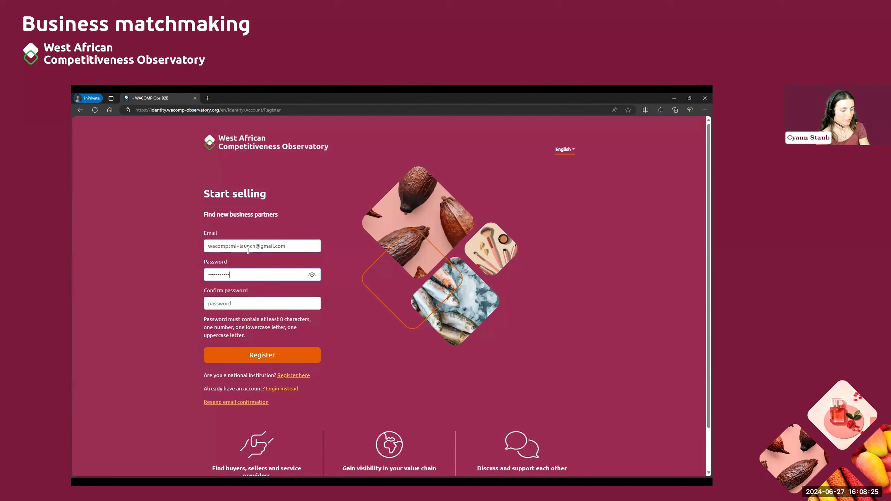
key("Tab")
type("••")
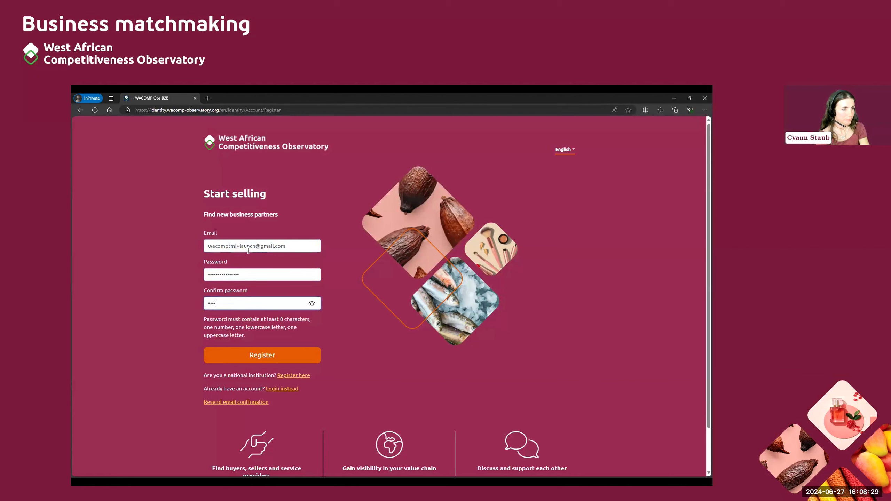
type("••••••••••••")
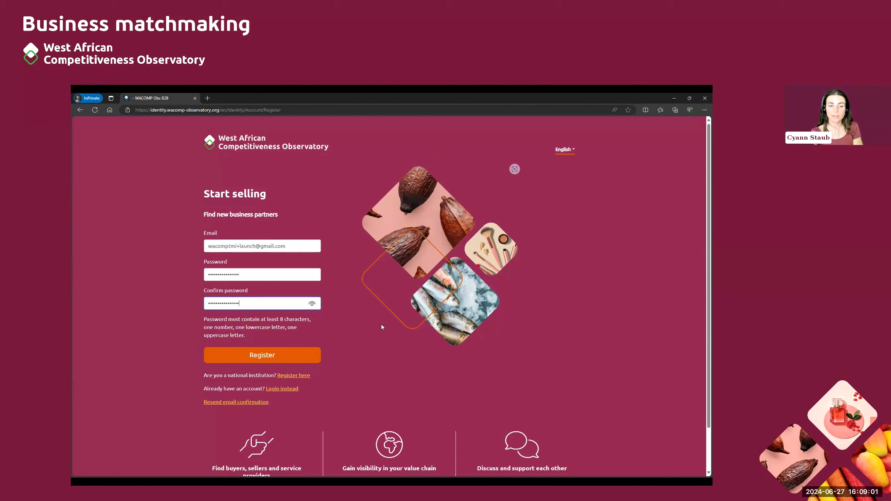
Step: Submit the completed sign-up form to register the new account
left_click(270, 355)
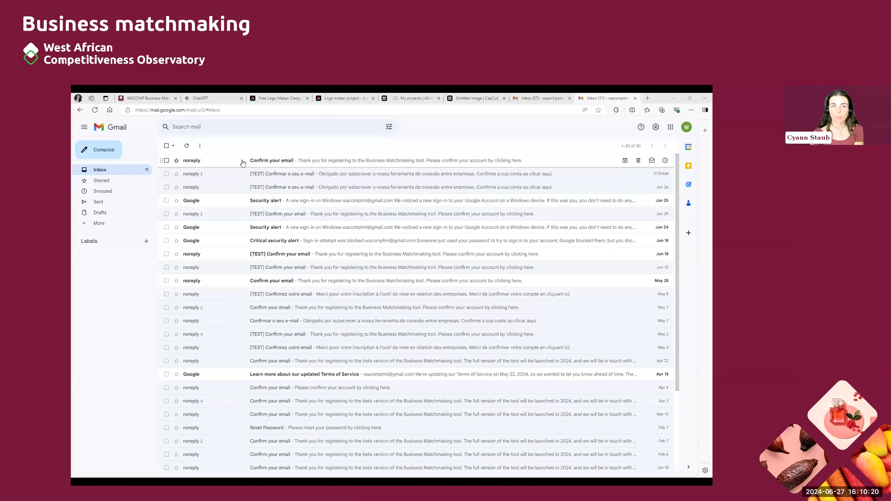
Step: Open the 'Confirm your email' message and copy its confirmation link address
left_click(107, 226)
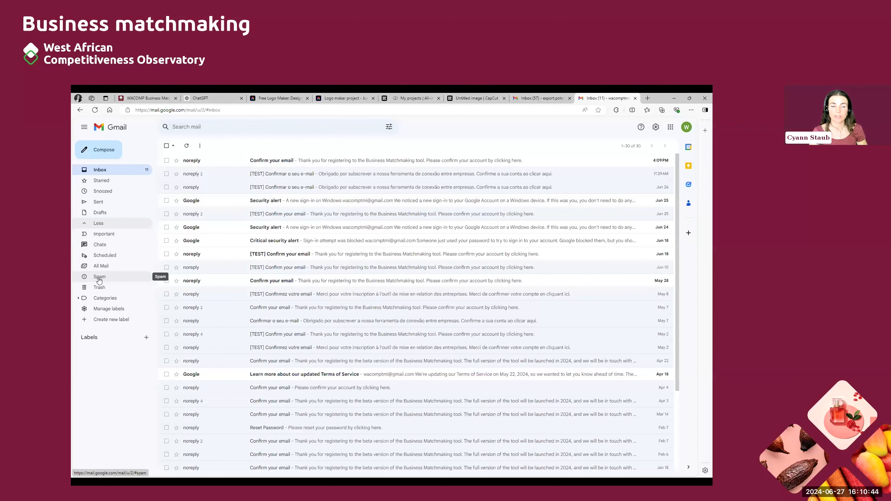
left_click(259, 163)
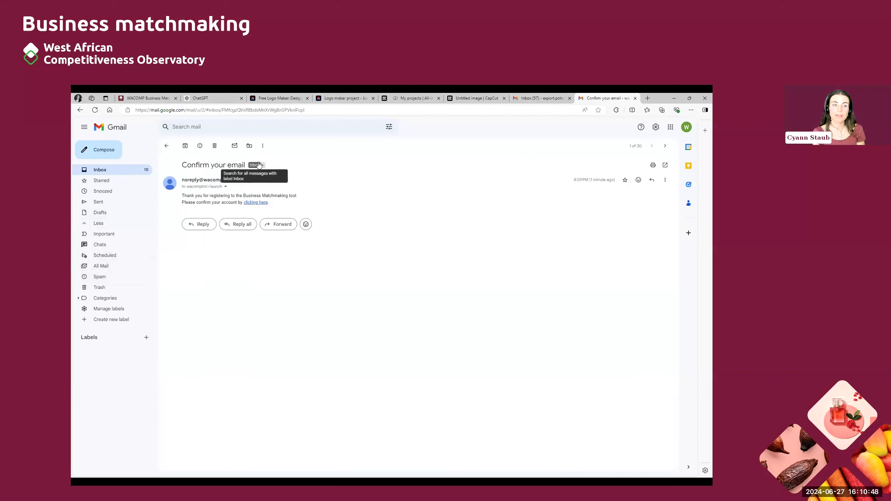
right_click(260, 205)
left_click(288, 261)
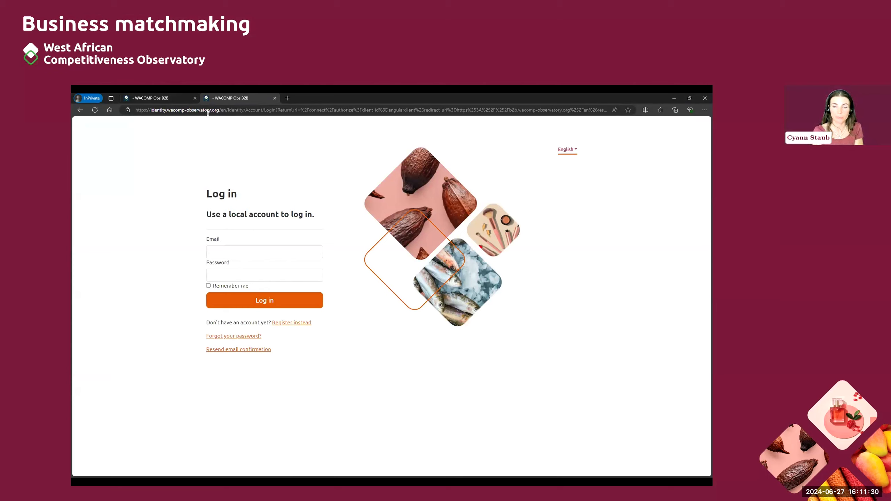
Step: Log in with the new account's e-mail and password, accept the terms, and dismiss the beta notice
left_click(233, 248)
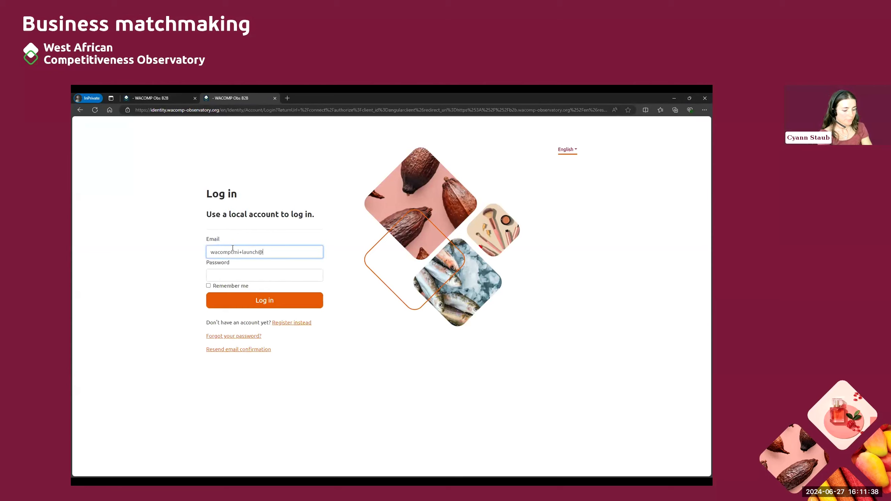
key("Tab")
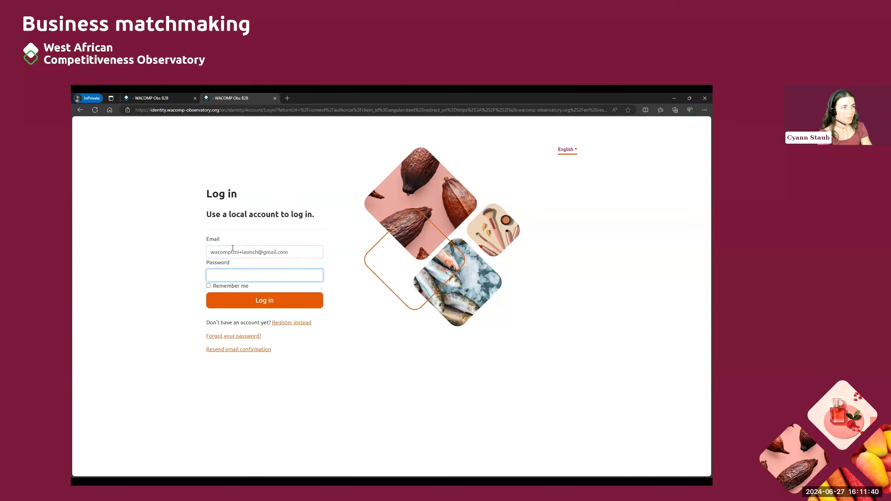
type("••••••••••••••••")
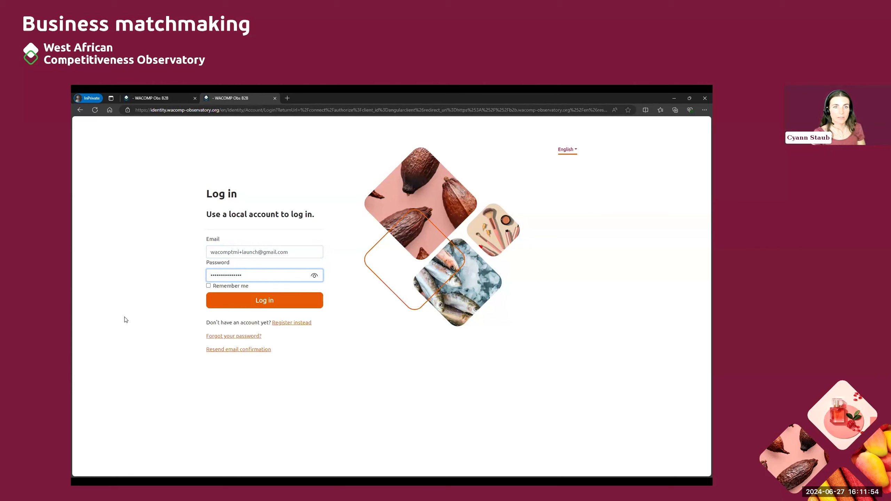
left_click(228, 305)
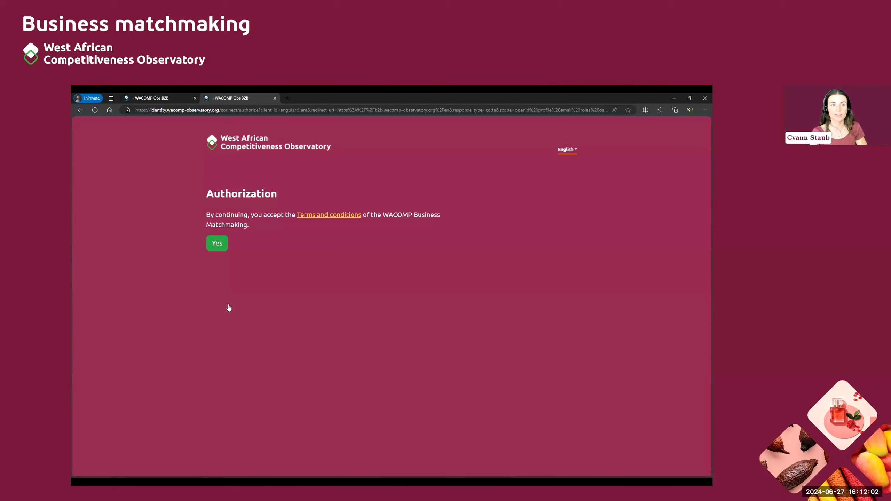
left_click(222, 243)
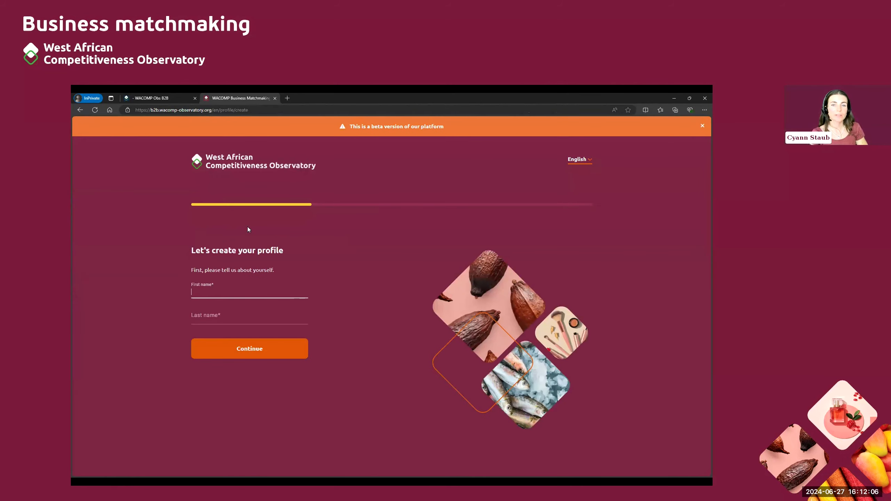
left_click(702, 130)
Step: Enter the owner's first and last name and continue to the business details
left_click(216, 271)
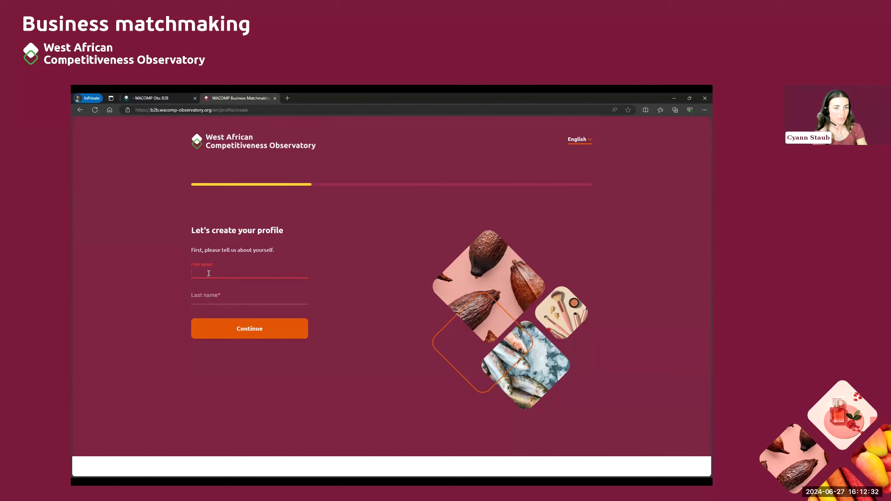
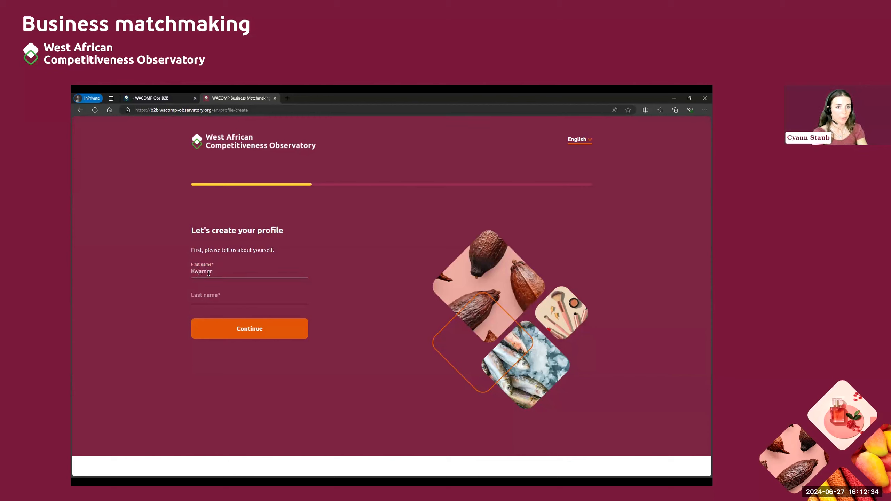
left_click(222, 296)
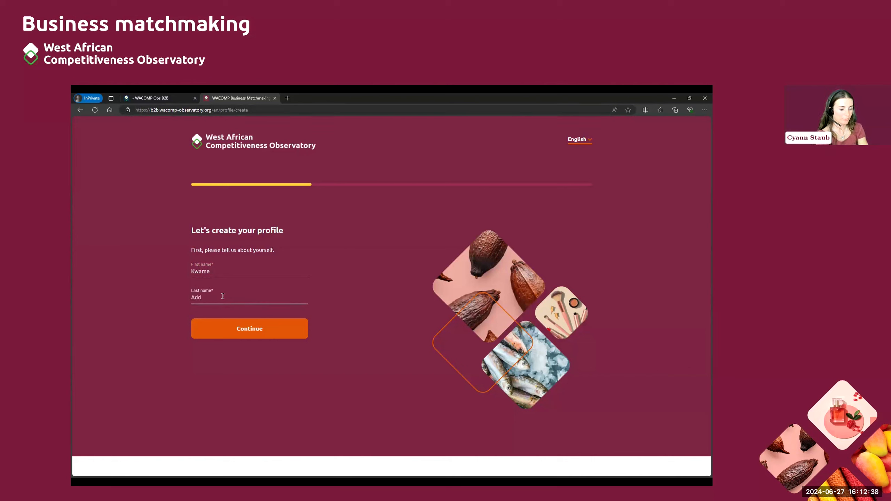
left_click(237, 332)
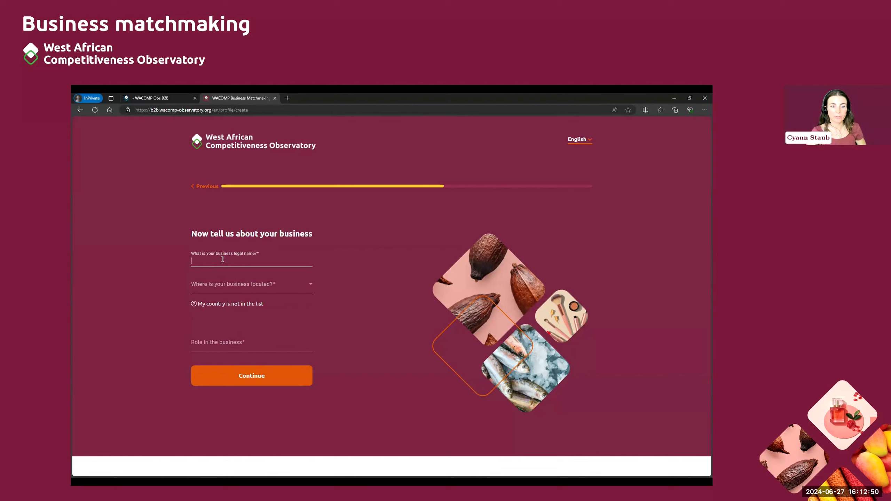
Step: Name the business Coastal Essence Oil and set its location to Ghana, Greater Accra
type("Coastal Essence Oil")
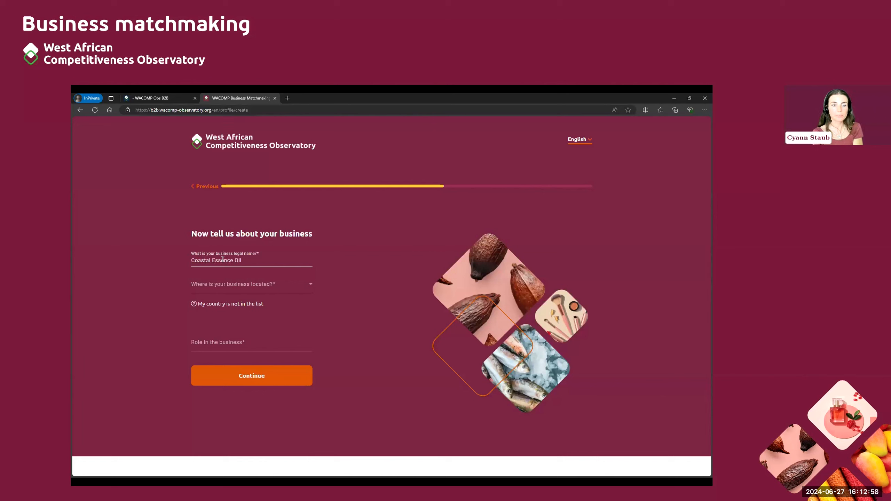
left_click(300, 286)
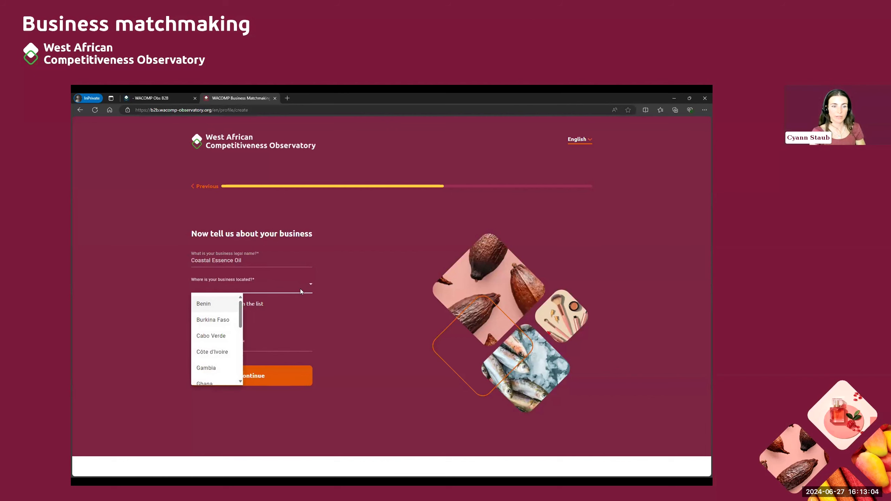
scroll(206, 337, "down", 1)
scroll(207, 334, "down", 1)
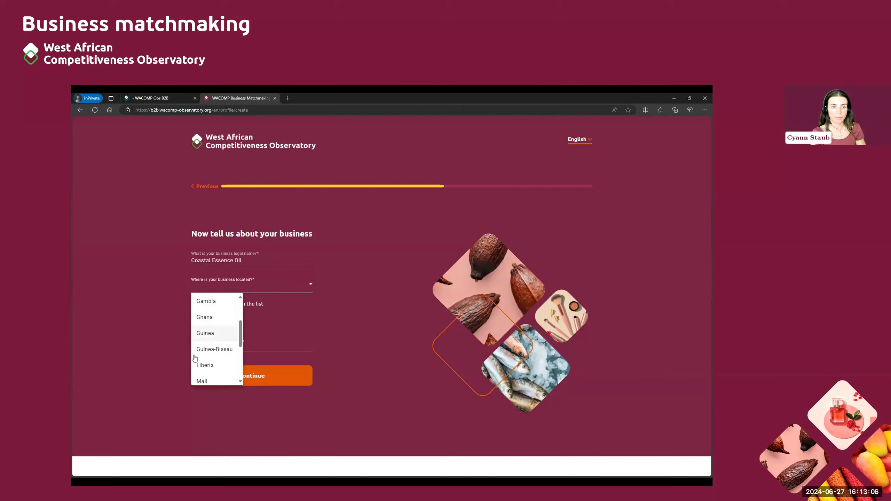
left_click(210, 318)
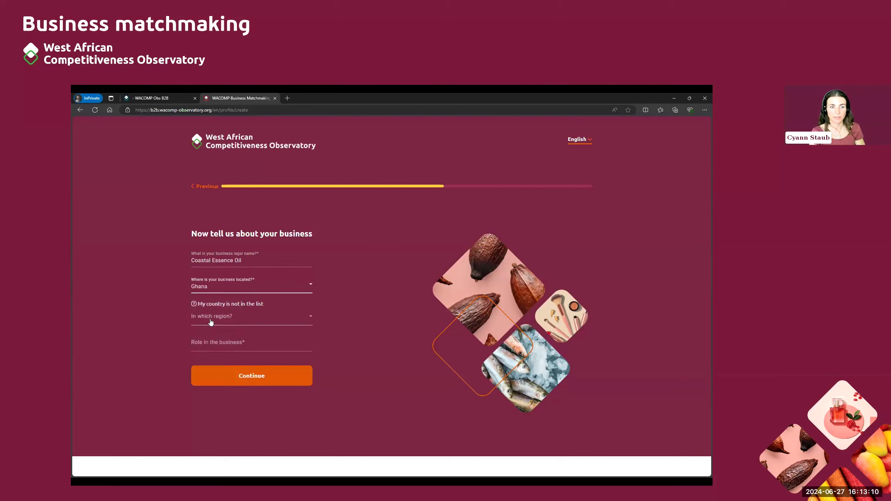
left_click(210, 321)
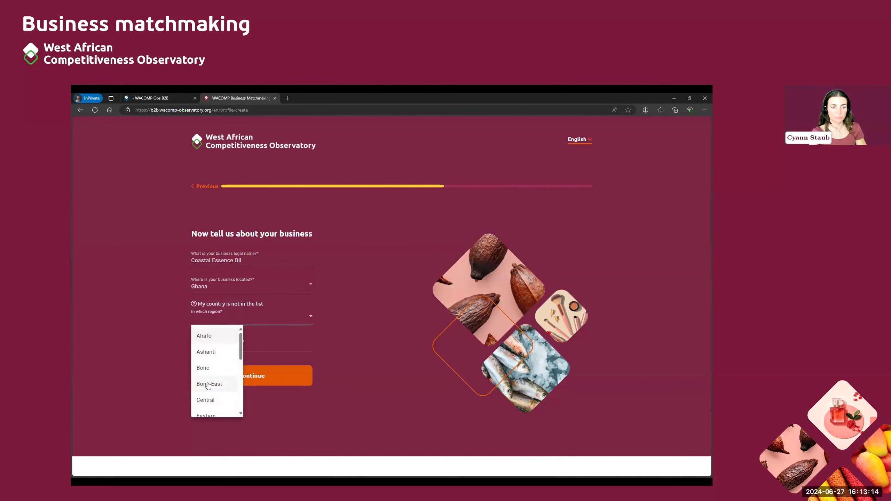
scroll(208, 385, "down", 2)
left_click(214, 366)
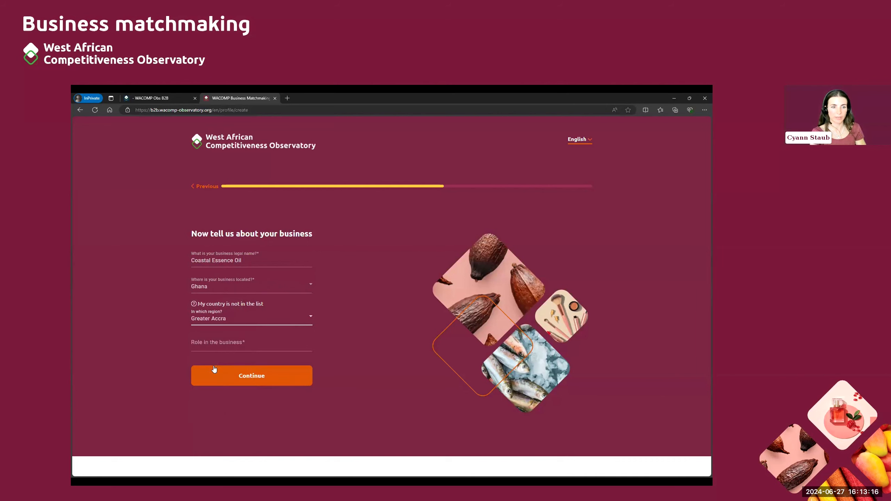
Step: Enter CEO as the role in the business and continue to the final step
left_click(240, 343)
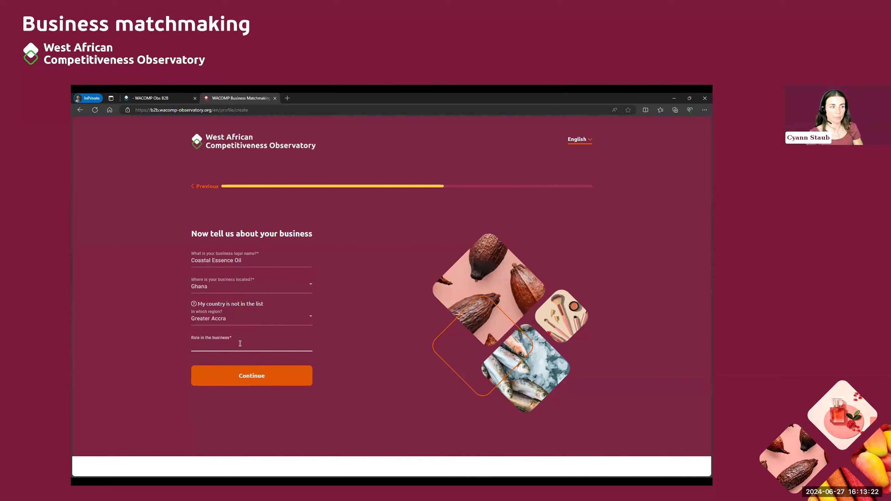
type("CEO")
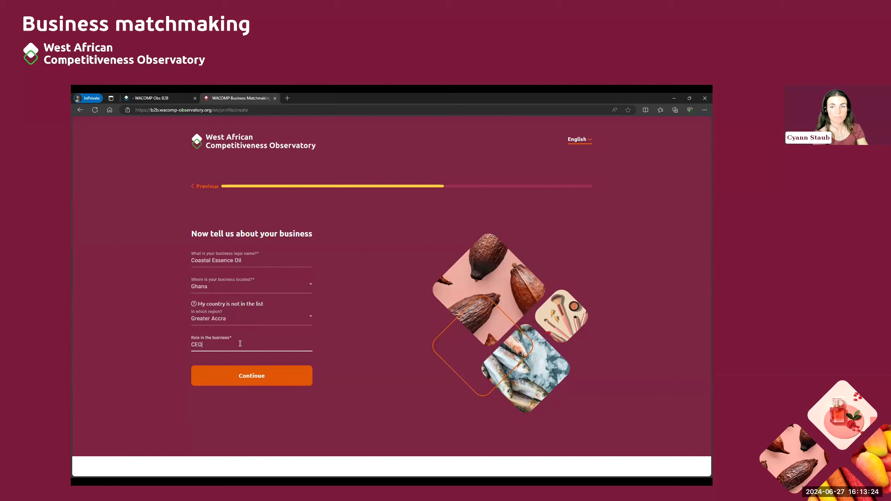
left_click(373, 357)
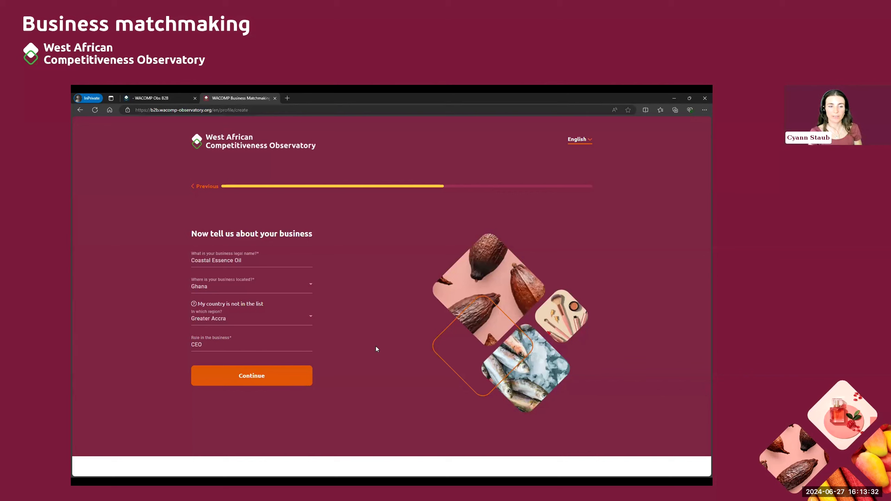
left_click(280, 377)
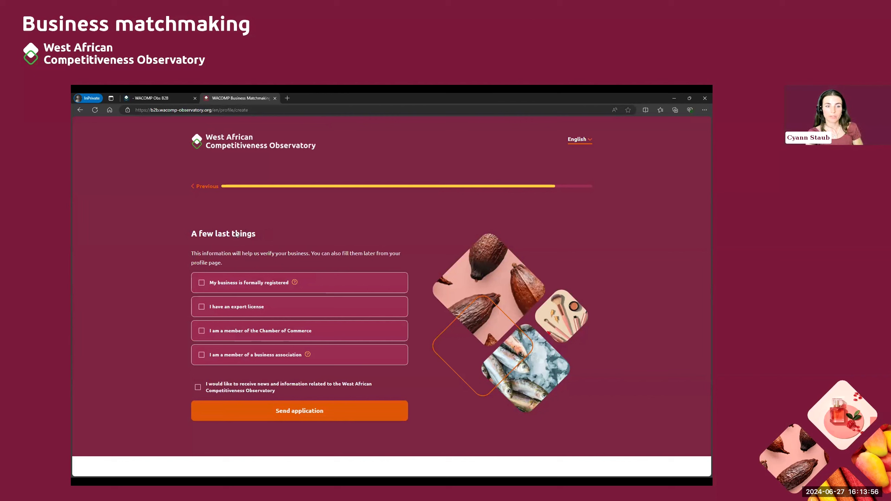
left_click(202, 283)
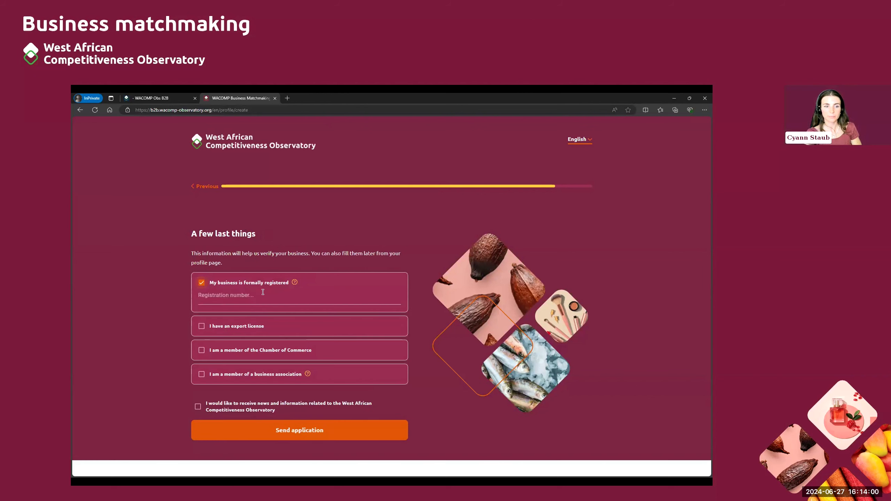
left_click(202, 283)
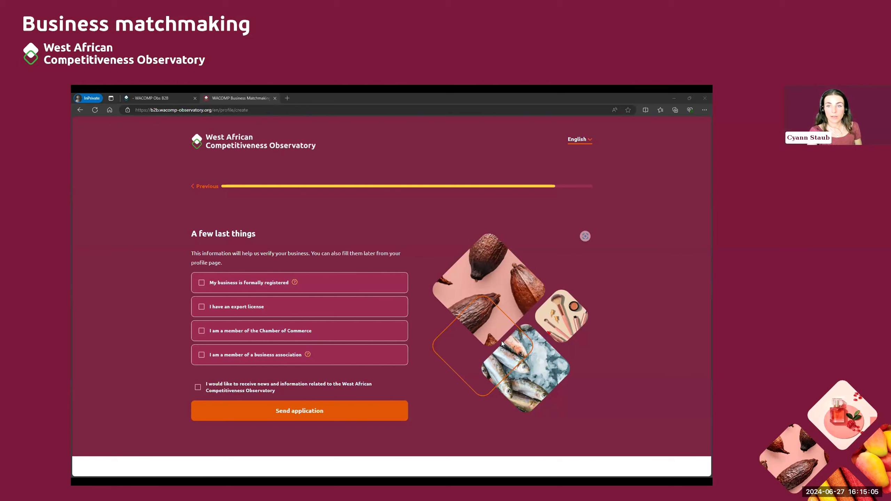
left_click(291, 414)
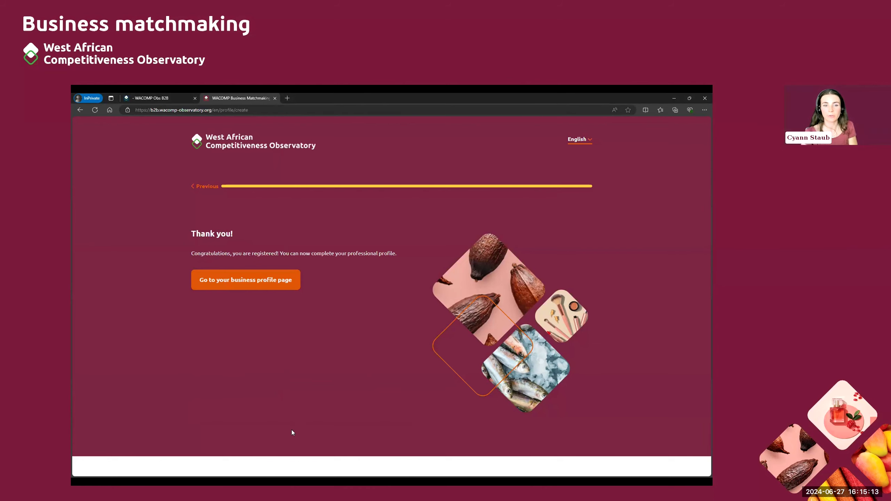
Step: Go to the newly created Coastal Essence Oil business profile page
left_click(270, 278)
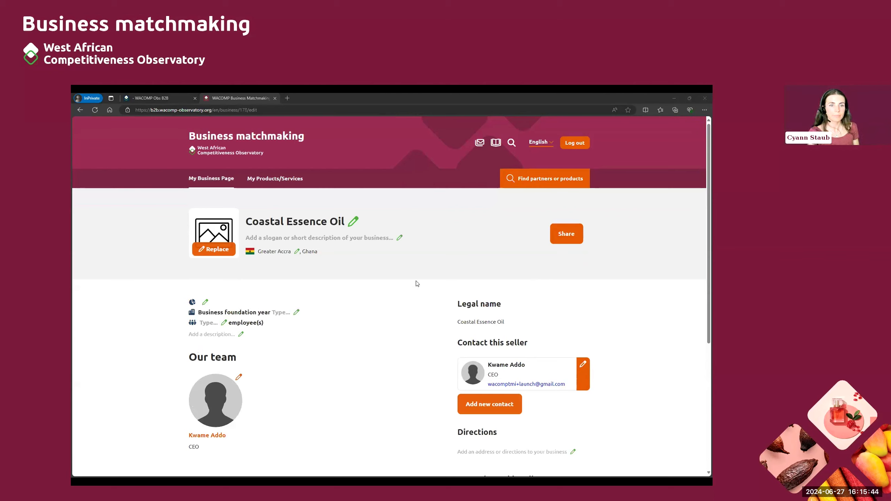
Step: Paste 'Purely Natural, Purely Ghanaian' as the business slogan and save it
left_click(317, 239)
type("Natural, Purely Ghanaian")
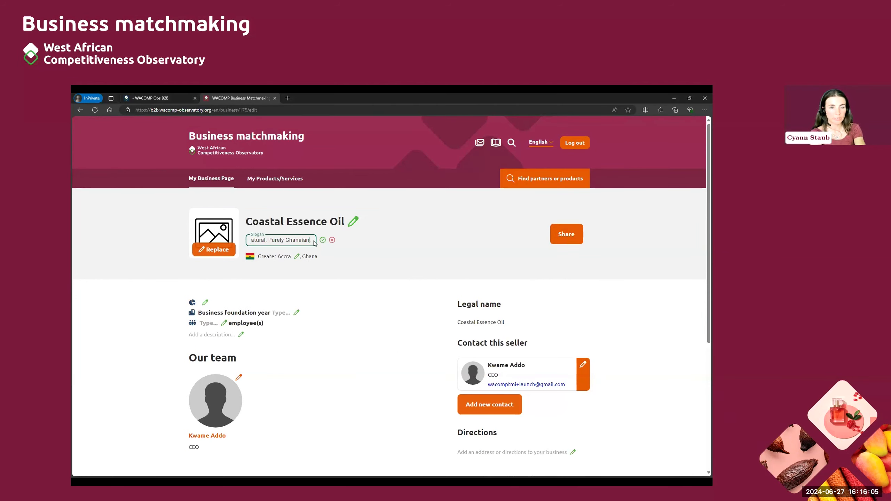
key("Home")
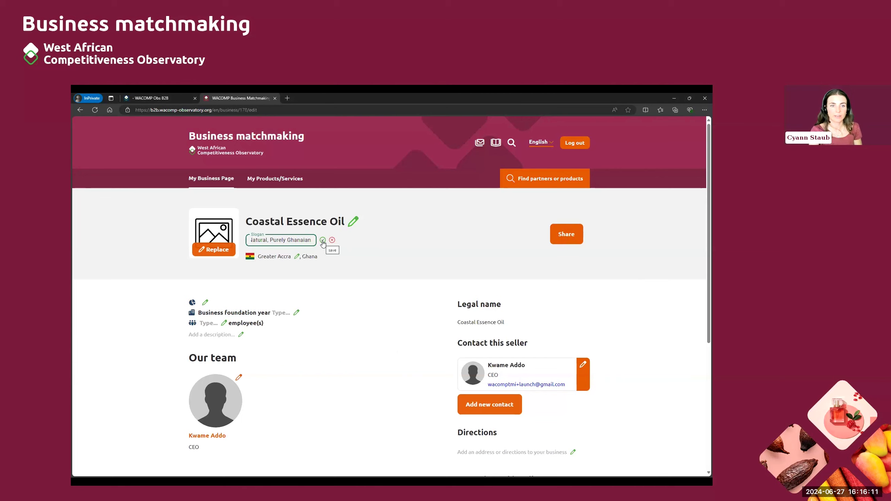
left_click(323, 240)
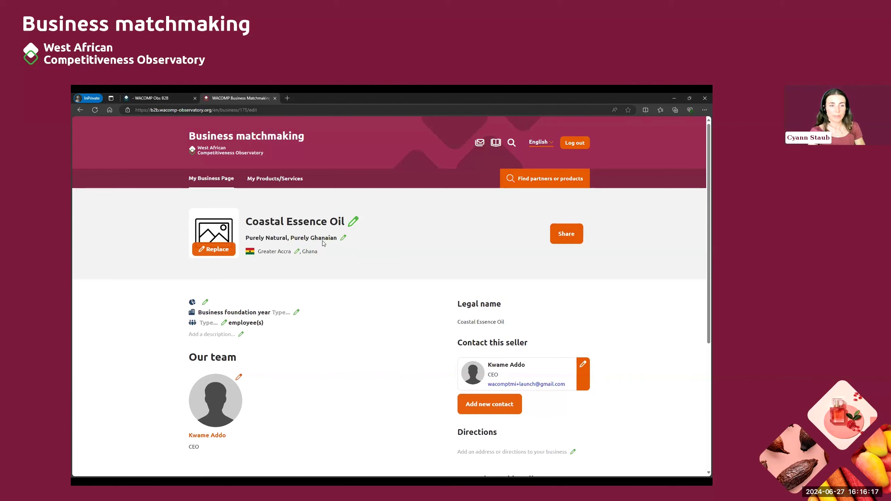
Step: Upload Logo_final.png, crop it tightly around the logo, and save it as the profile picture
left_click(224, 252)
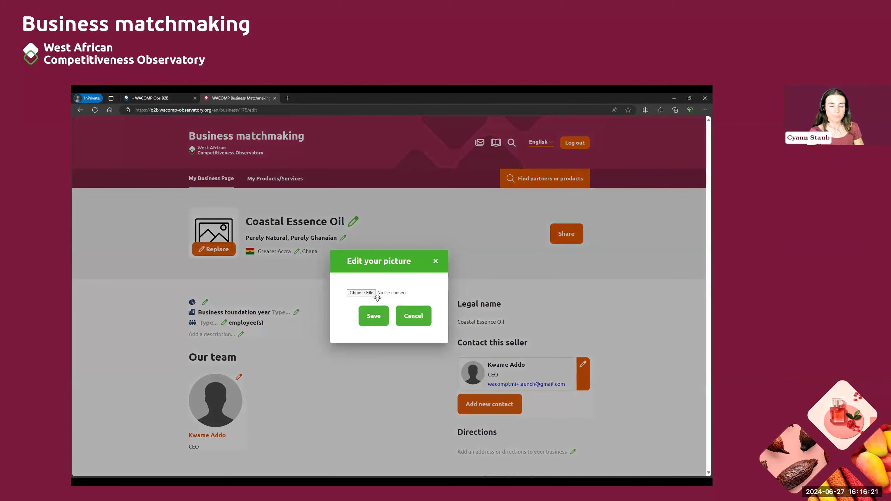
left_click(371, 293)
left_click(259, 165)
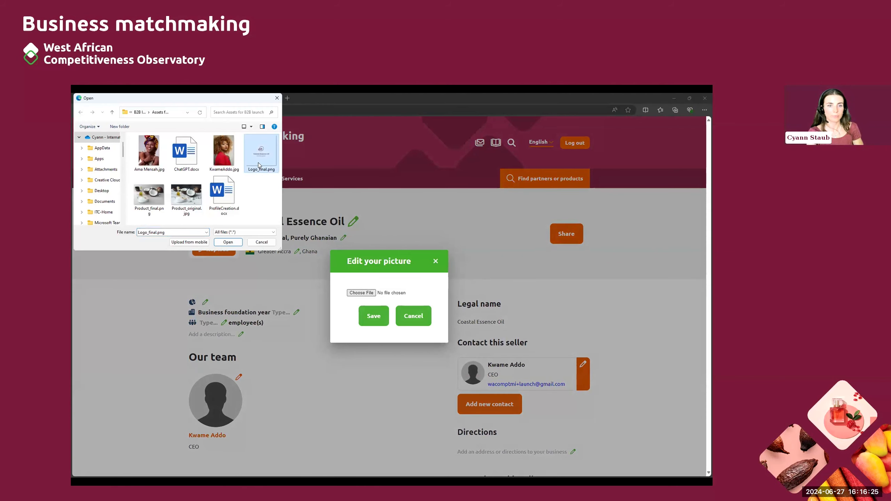
left_click(231, 243)
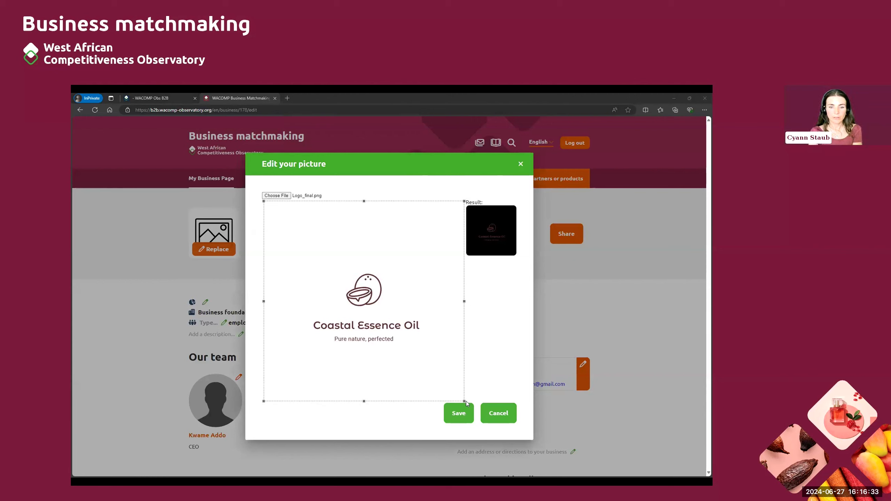
left_click_drag(464, 401, 442, 379)
left_click_drag(269, 214, 301, 249)
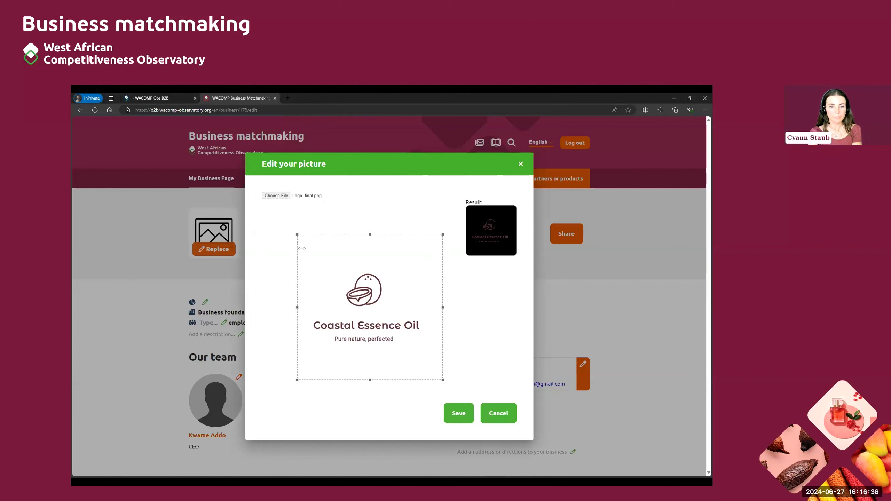
left_click(457, 414)
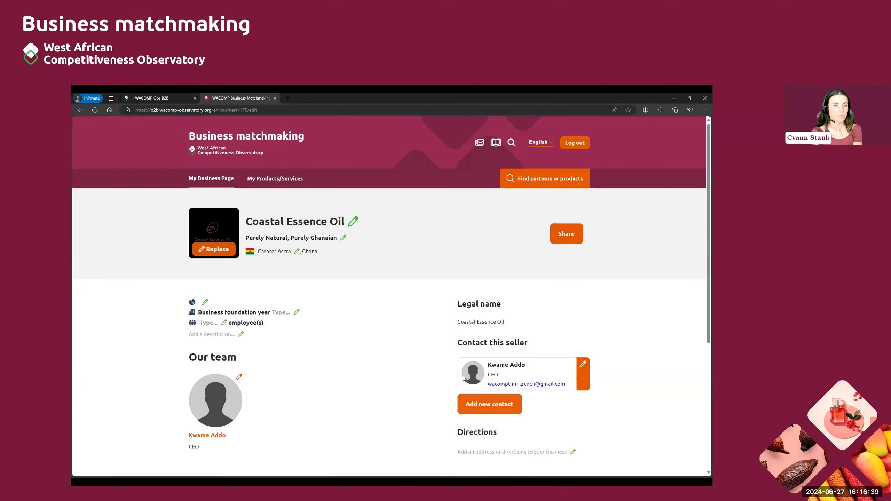
Step: Choose Beauty and wellness products as the business sector and confirm it
scroll(354, 268, "down", 1)
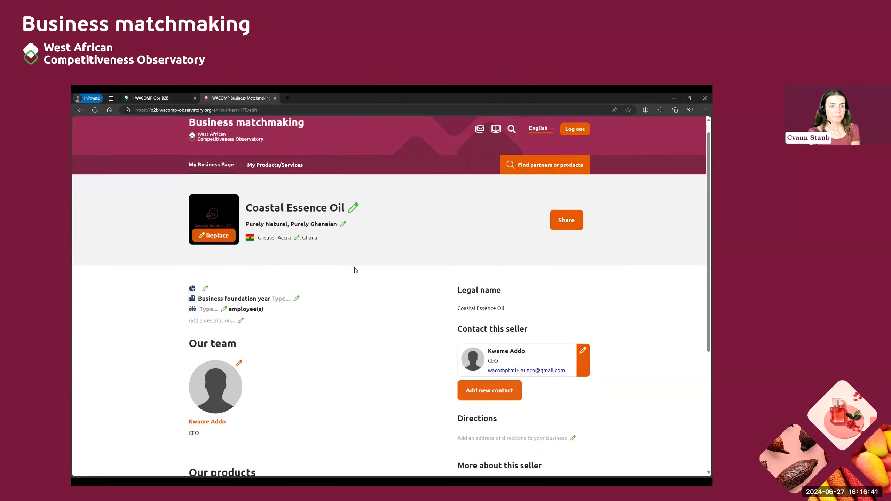
scroll(294, 274, "down", 2)
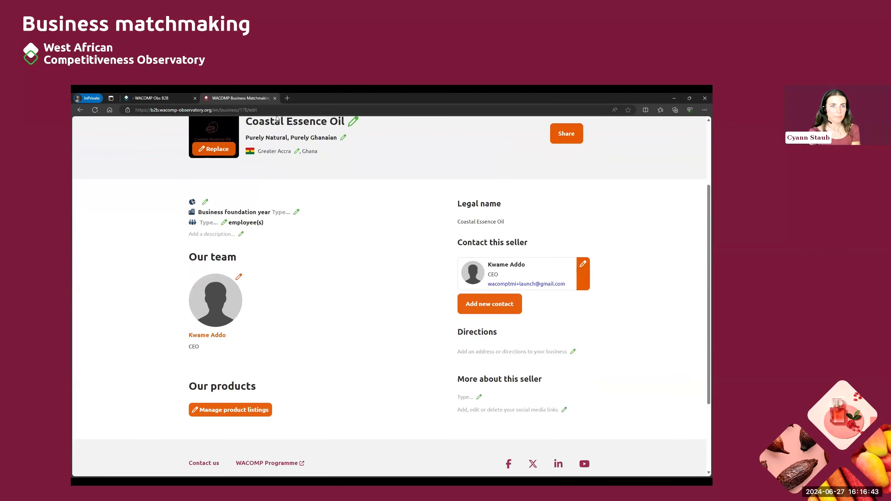
left_click(206, 203)
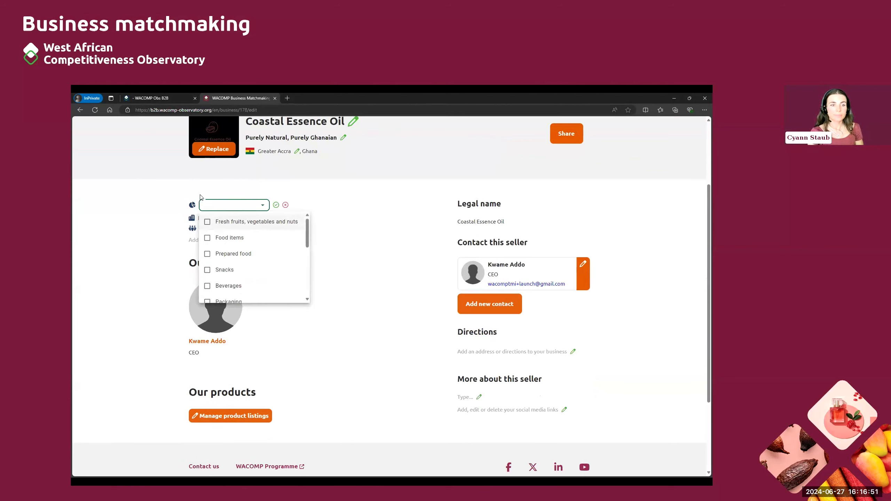
scroll(235, 263, "down", 6)
scroll(235, 270, "up", 6)
scroll(234, 270, "up", 1)
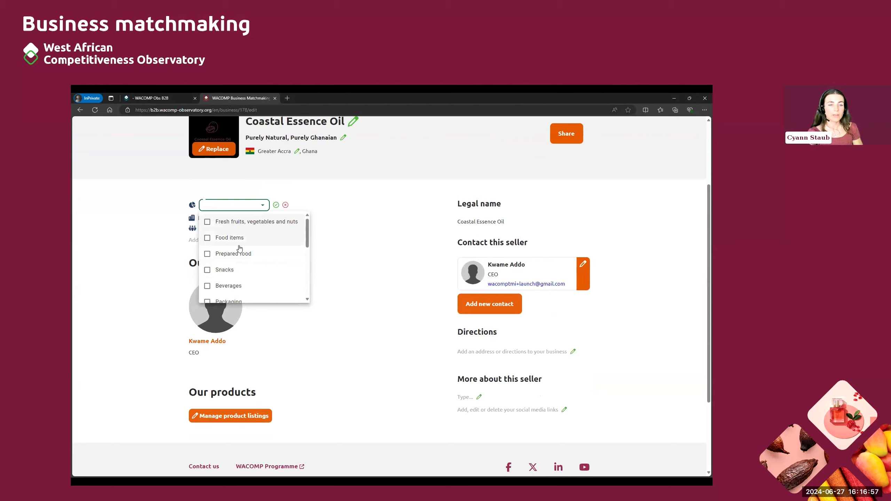
scroll(243, 259, "down", 5)
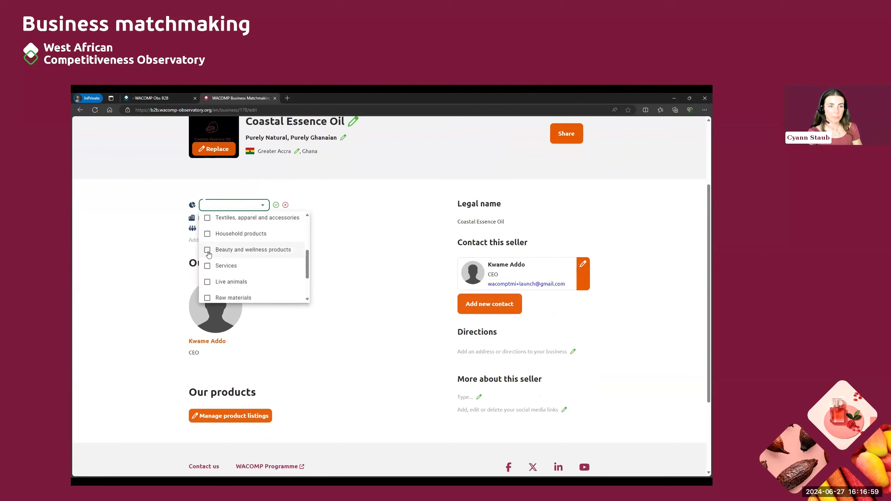
left_click(208, 251)
scroll(241, 261, "down", 1)
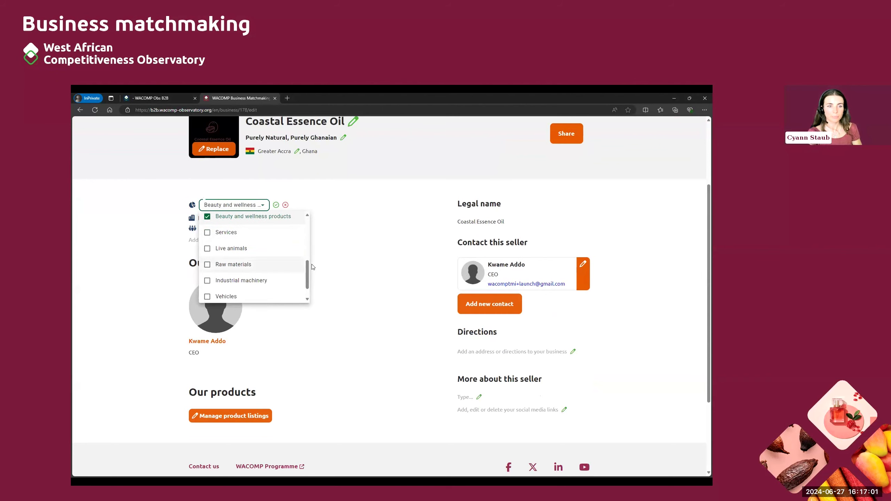
left_click(276, 205)
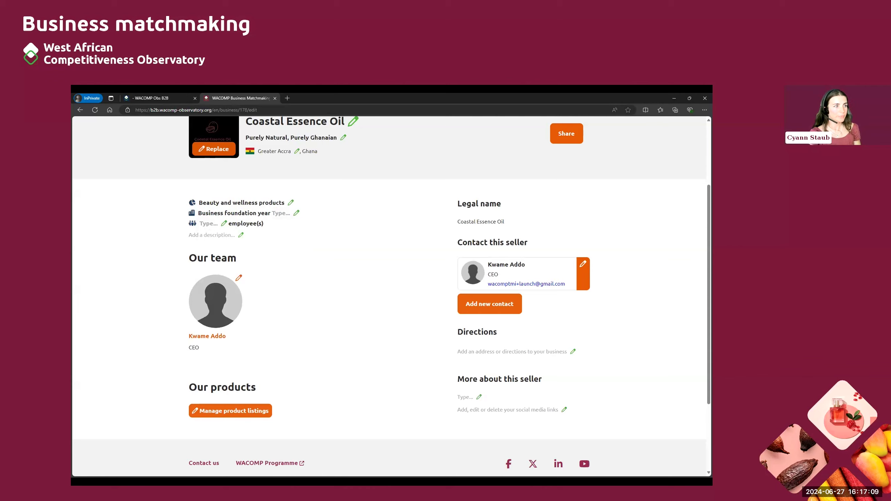
left_click(297, 212)
Step: Set the foundation year to 2005 and the number of employees to 2
type("2005")
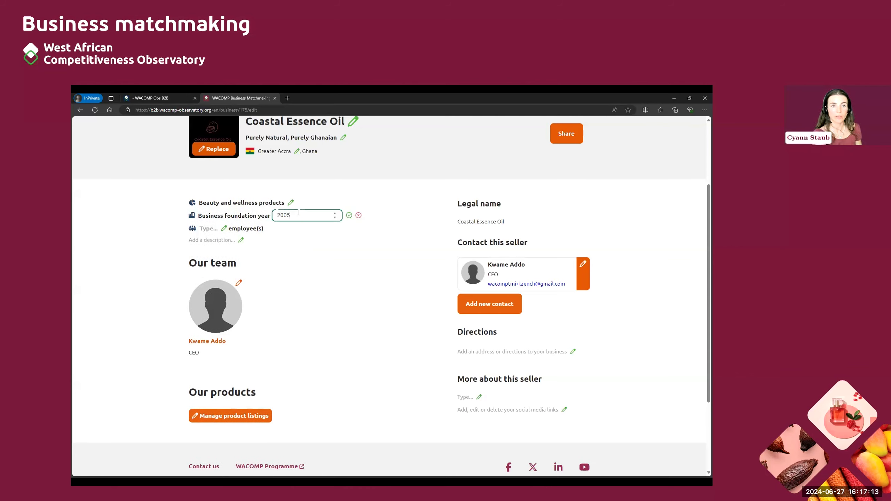
key("Return")
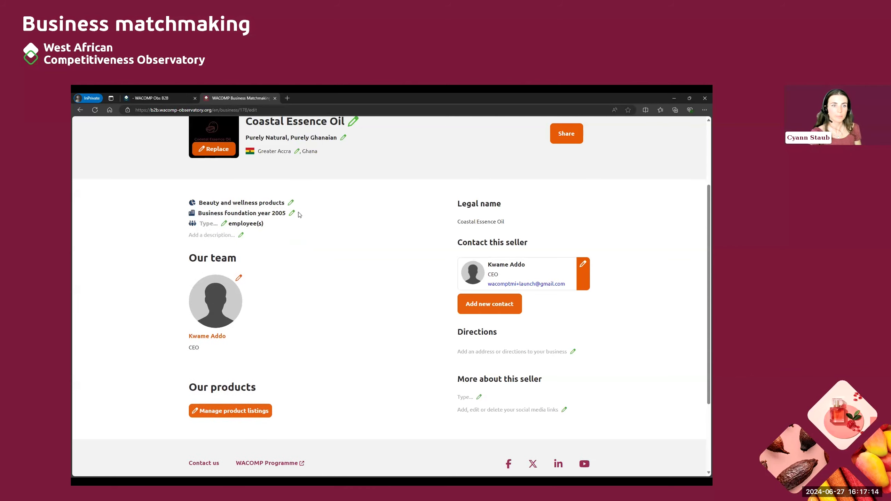
left_click(224, 224)
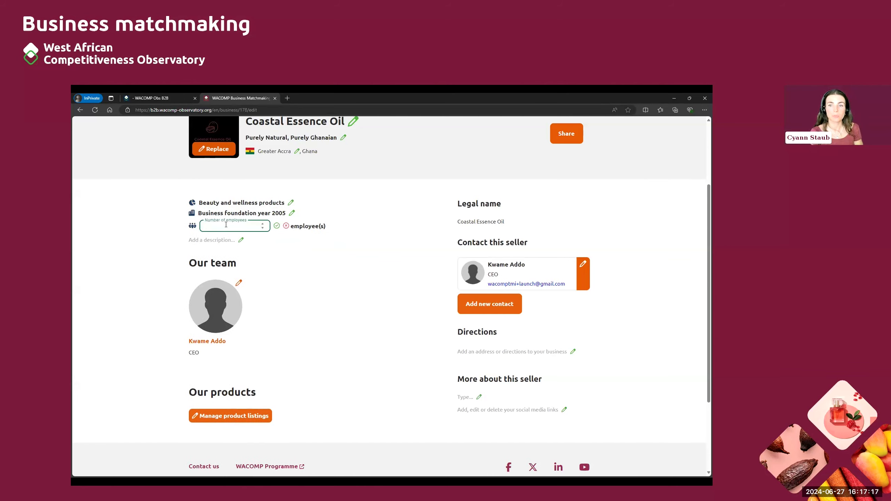
type("2")
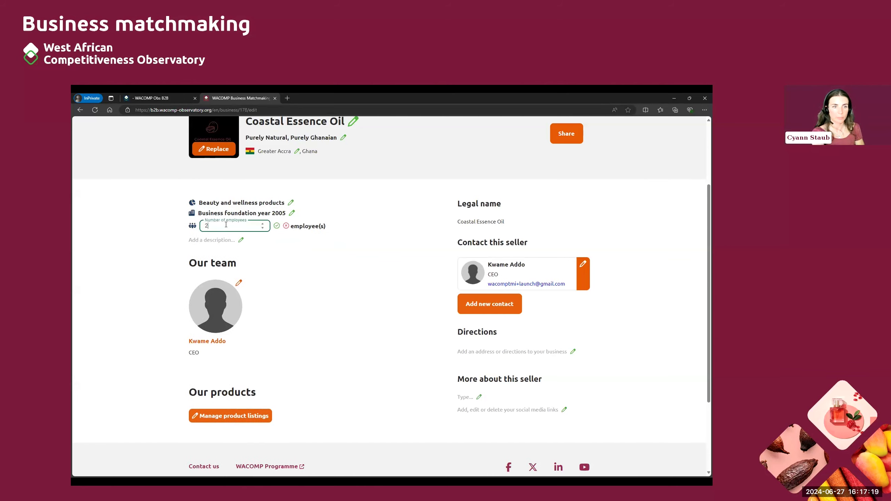
key("Return")
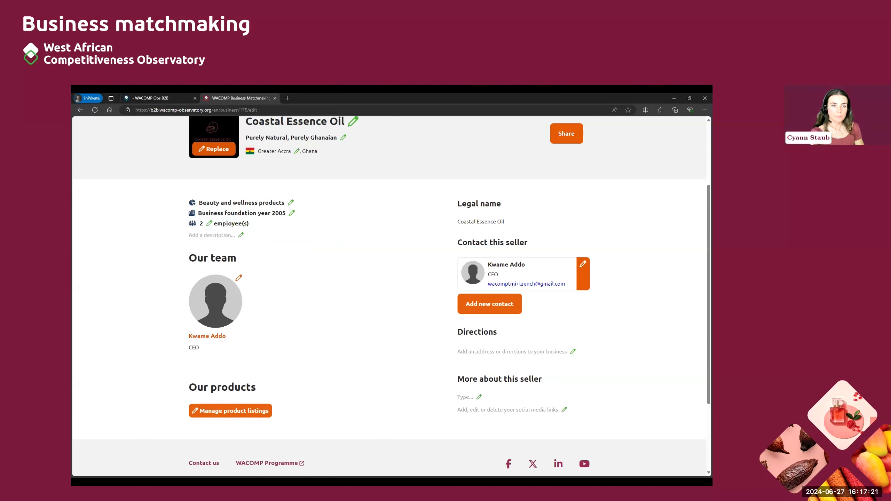
scroll(328, 262, "up", 2)
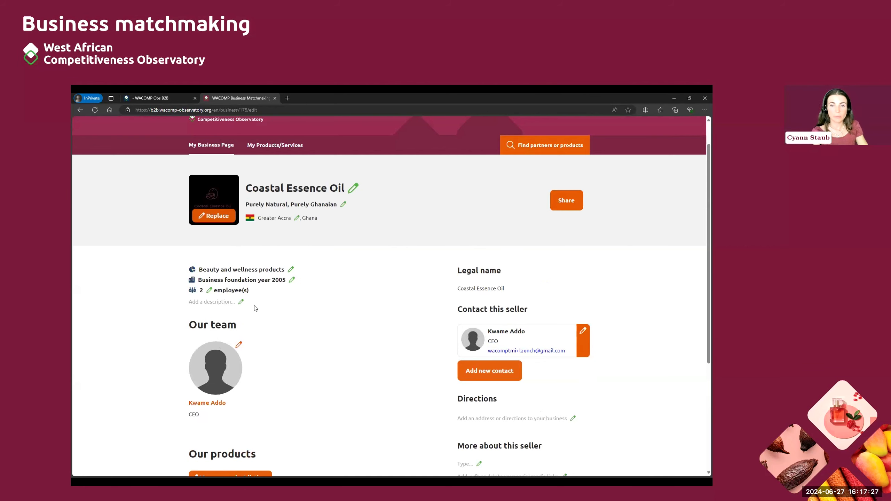
scroll(409, 283, "down", 1)
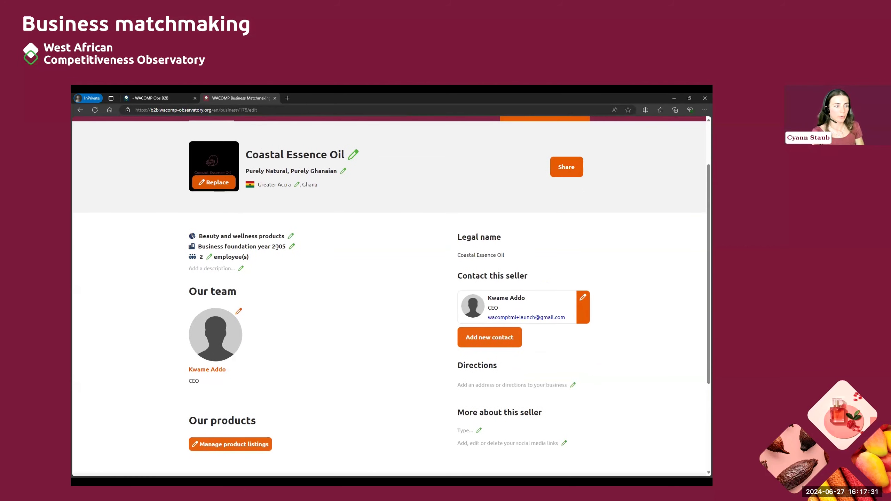
left_click(241, 268)
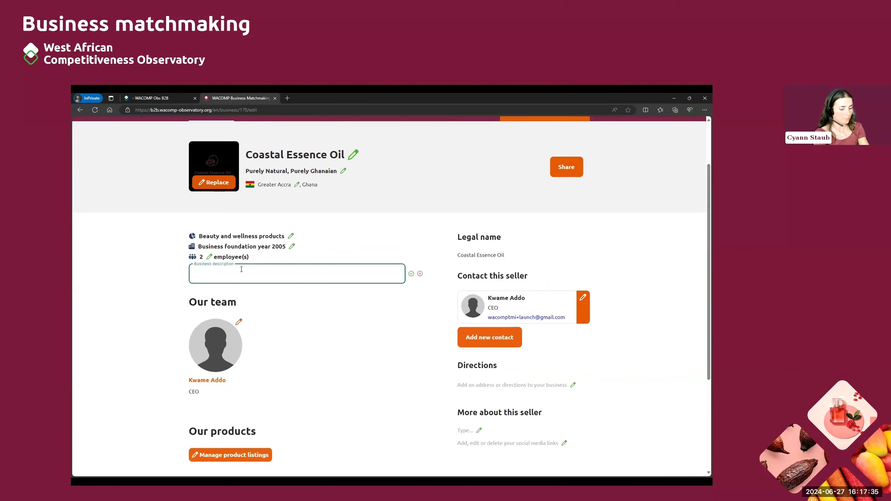
Step: Write and save a description of the Ghanaian coconut oil producer, its eco-friendly methods and product uses
type("Coastal Essence Oil")
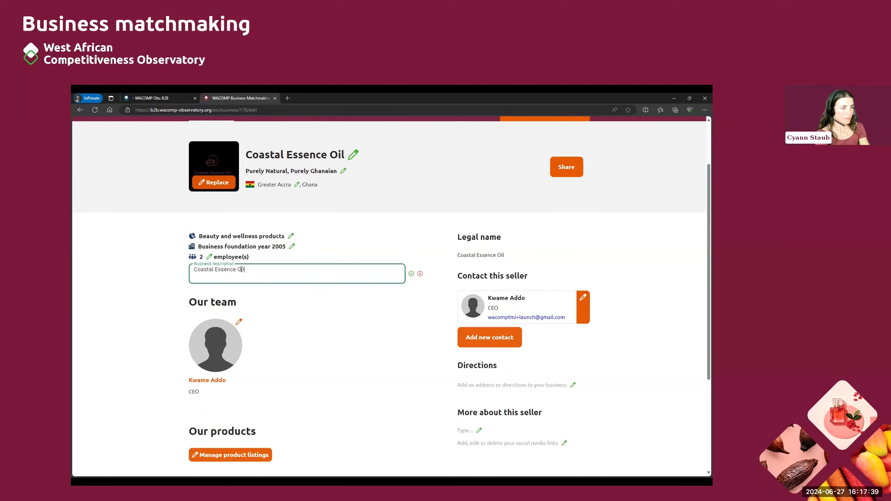
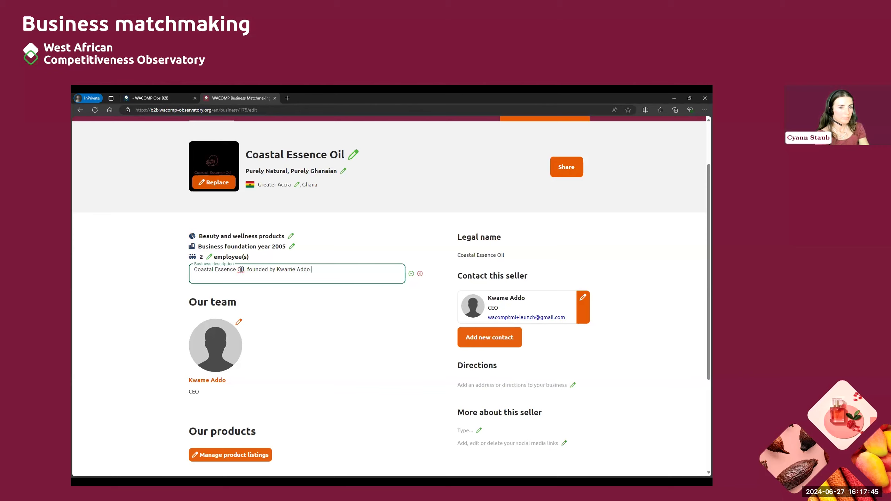
type(", is a leading producer of high-quality coconut oil in Ghana.")
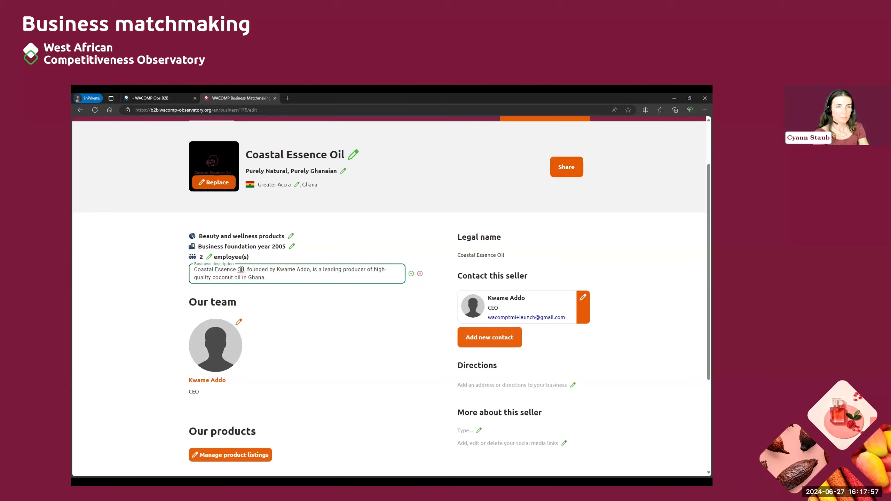
type(" Our comm")
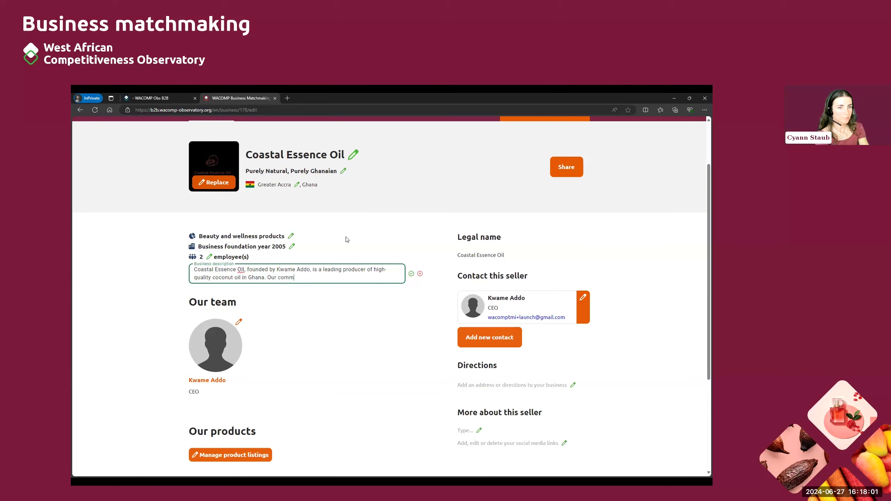
type("itment to excellence ensures that each bottle of oi")
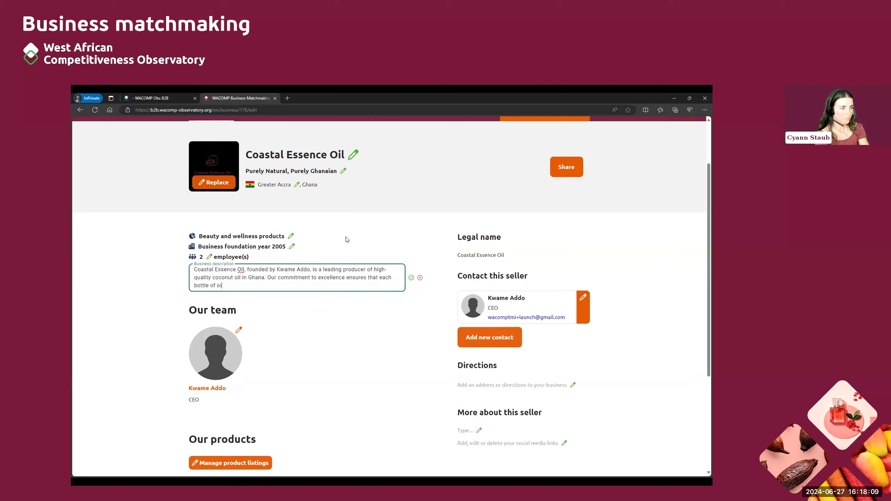
type("l is made from the f")
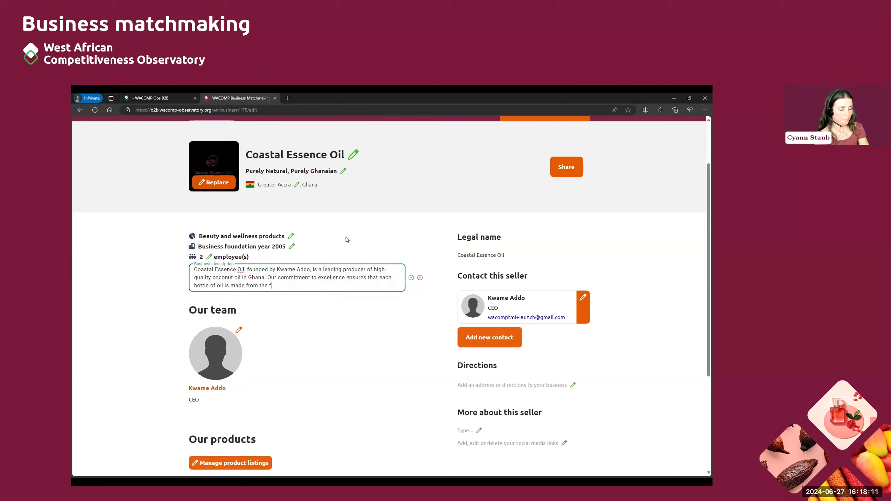
type("reshest coco")
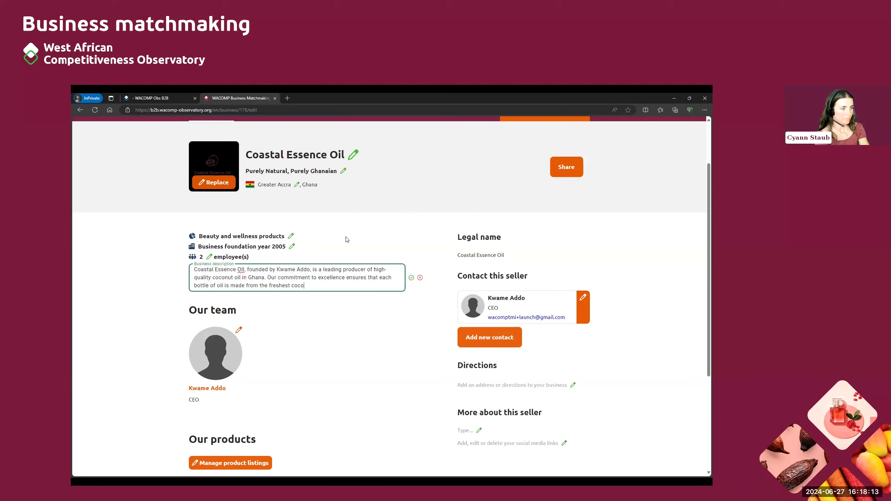
type("nuts, sour")
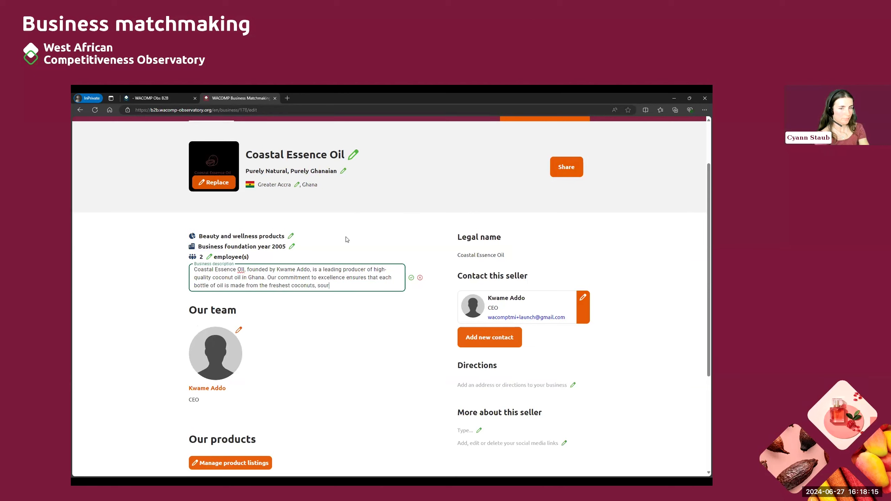
type("ced directly from local f")
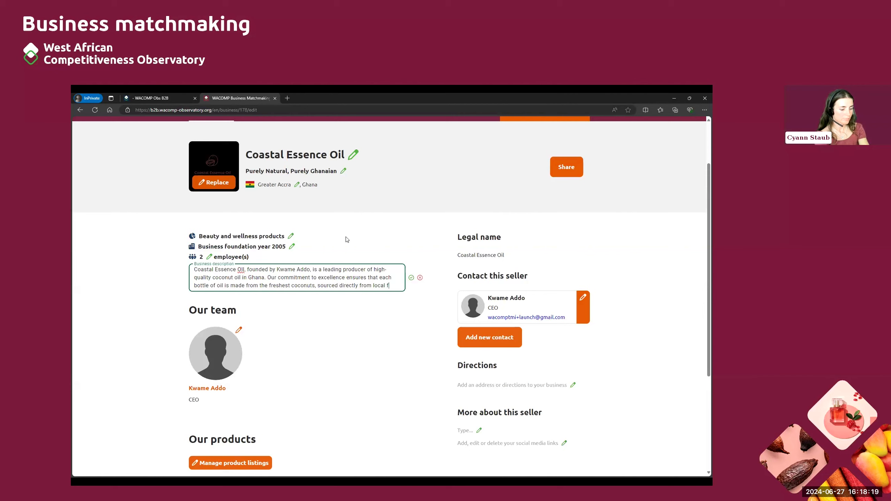
type("armers. We take pro")
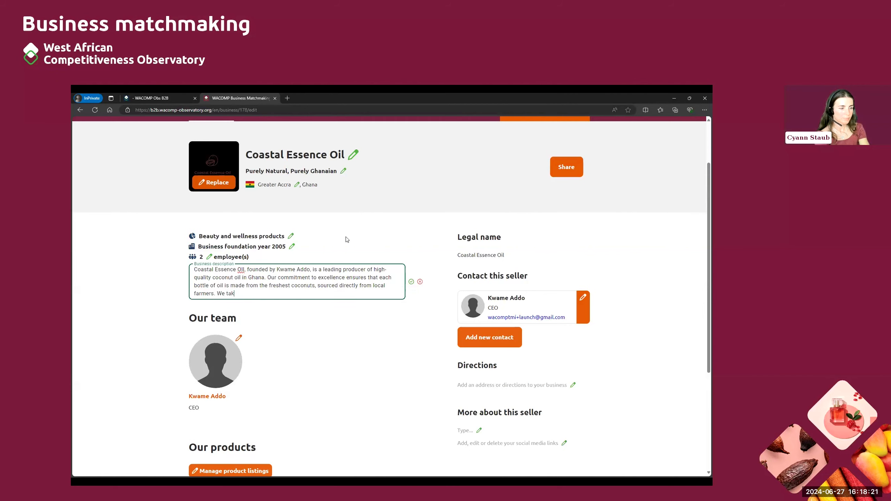
key("BackSpace")
type("ide in our sust")
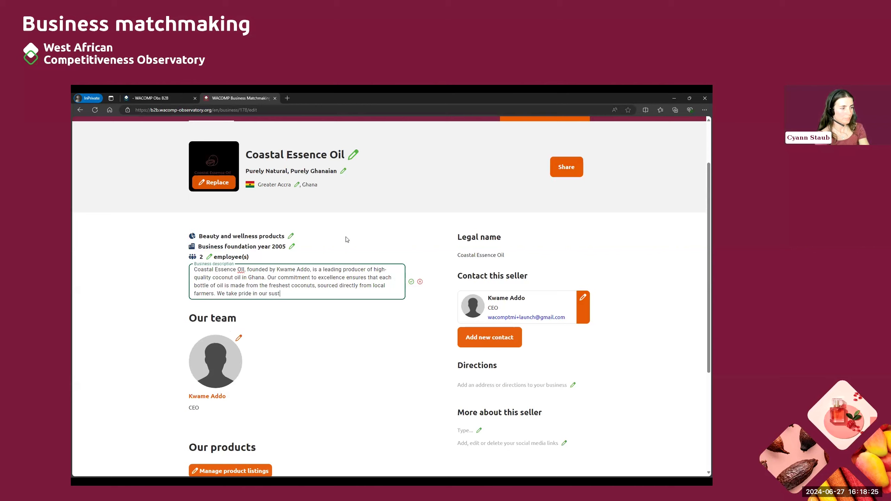
type("ainable and ec-frie")
key("BackSpace")
key("BackSpace")
key("BackSpace")
key("BackSpace")
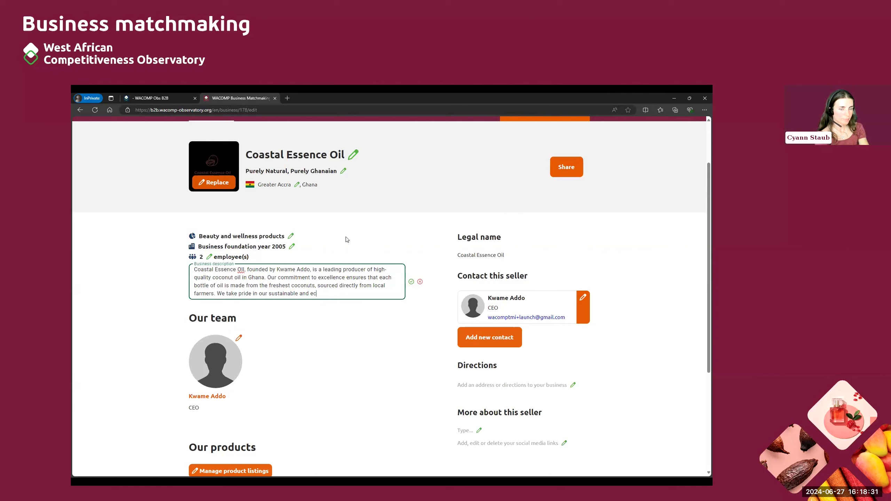
type("-friendly produc")
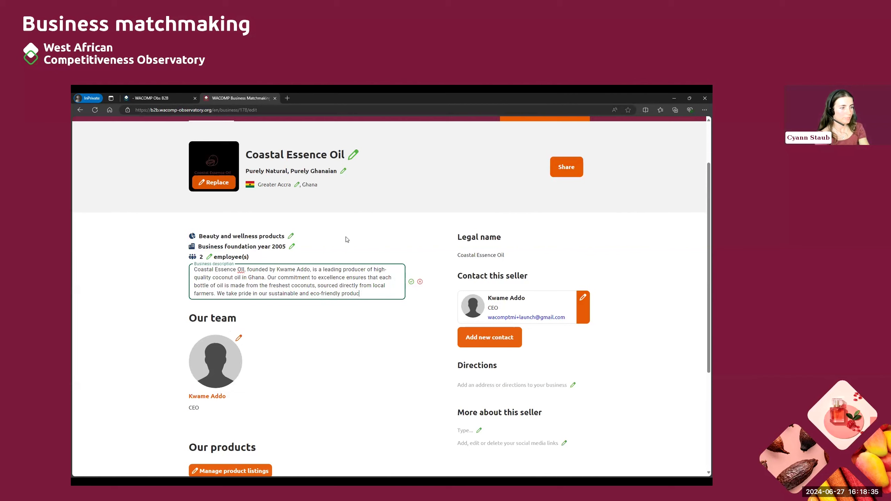
type("tion methods.")
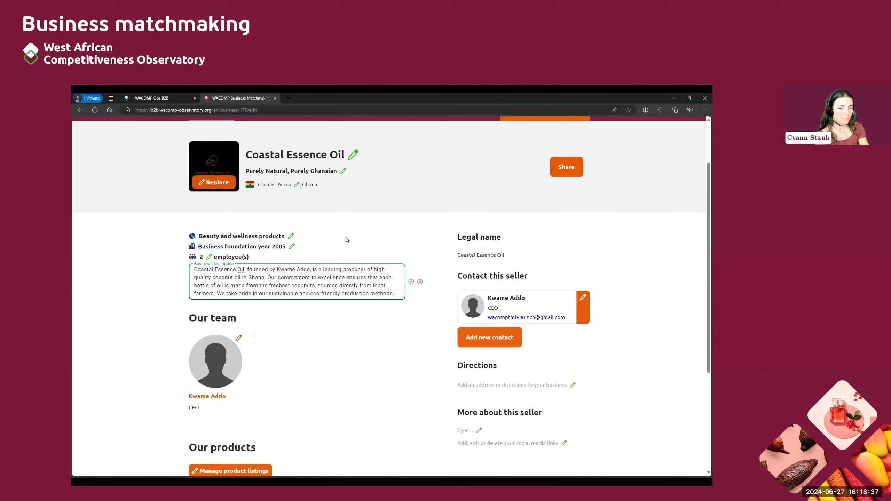
key("Return")
type("Coastal essene")
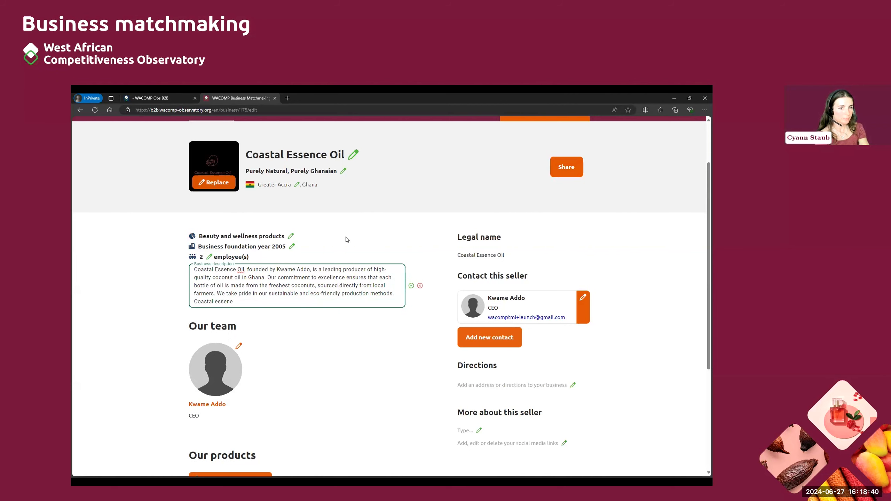
key("BackSpace")
type("ce oil")
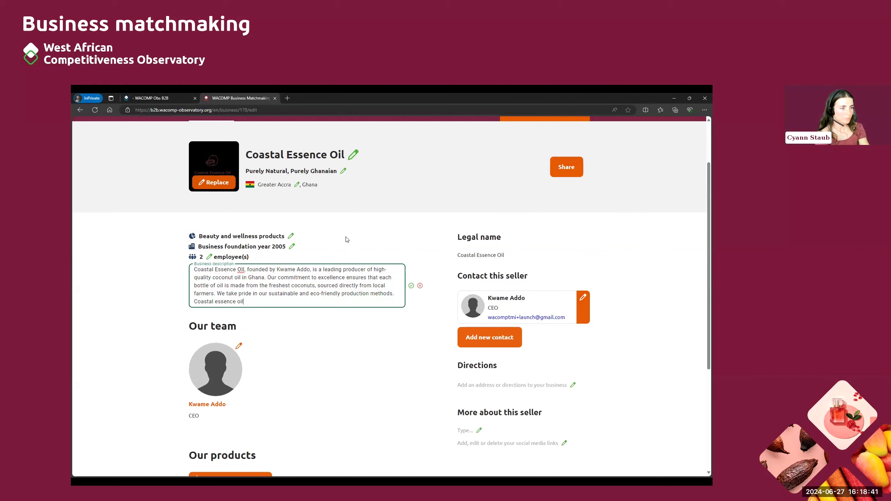
type(" offers a range of cooco")
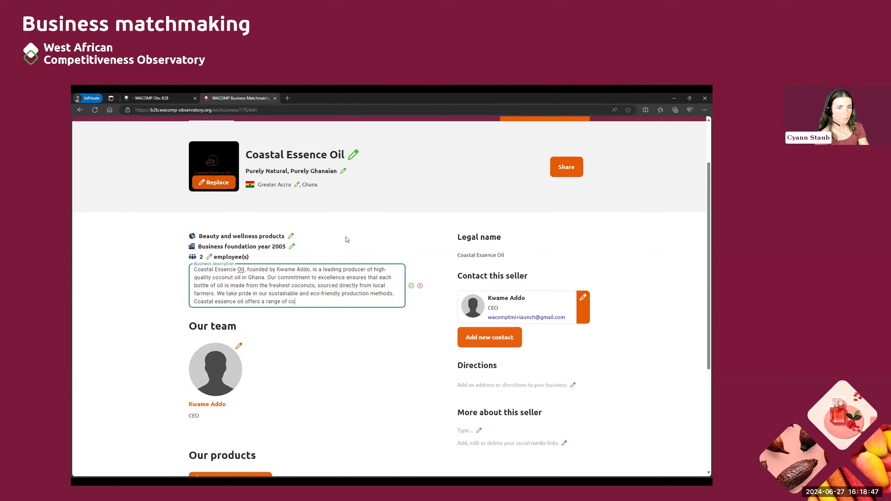
type("conut oil produ")
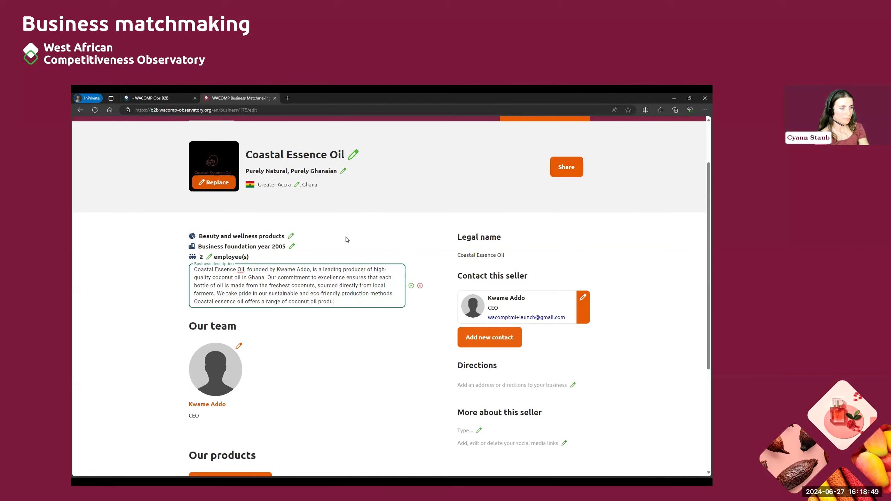
type("cts perfect for cooking")
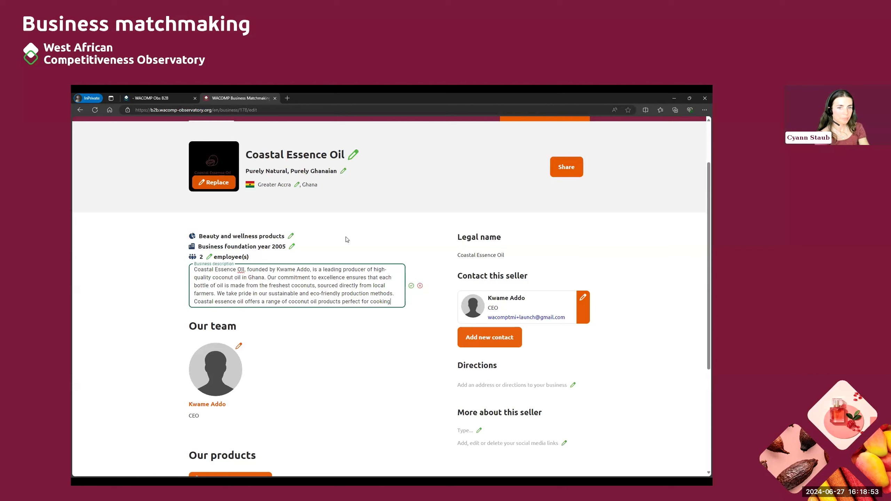
type(", skincare a")
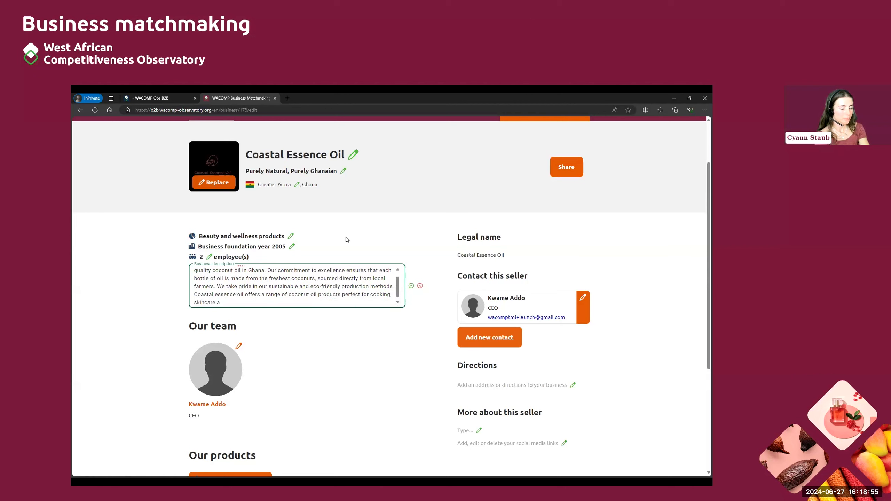
type("nd hair care.")
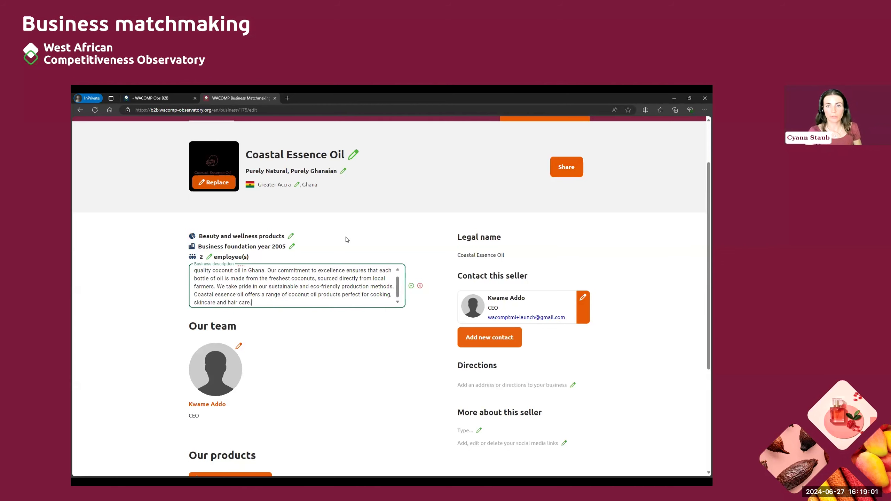
left_click(411, 286)
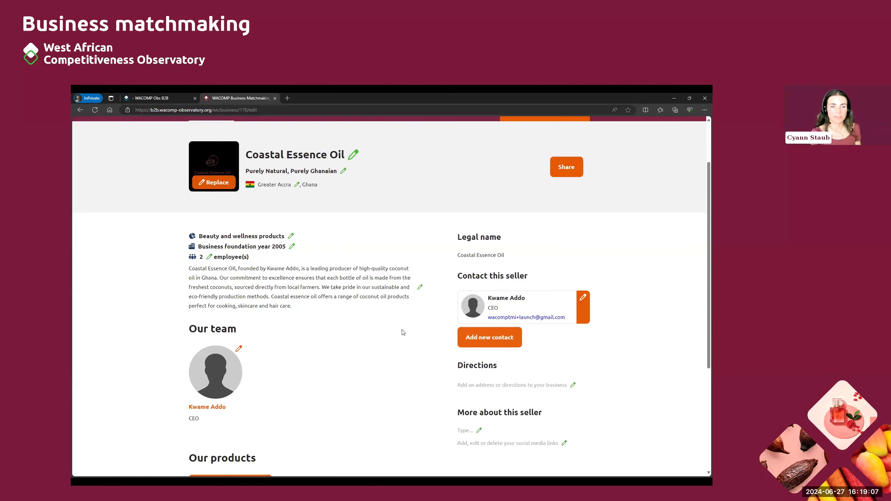
Step: Upload a portrait image for the CEO contact, crop it around the face, and save
scroll(370, 319, "up", 1)
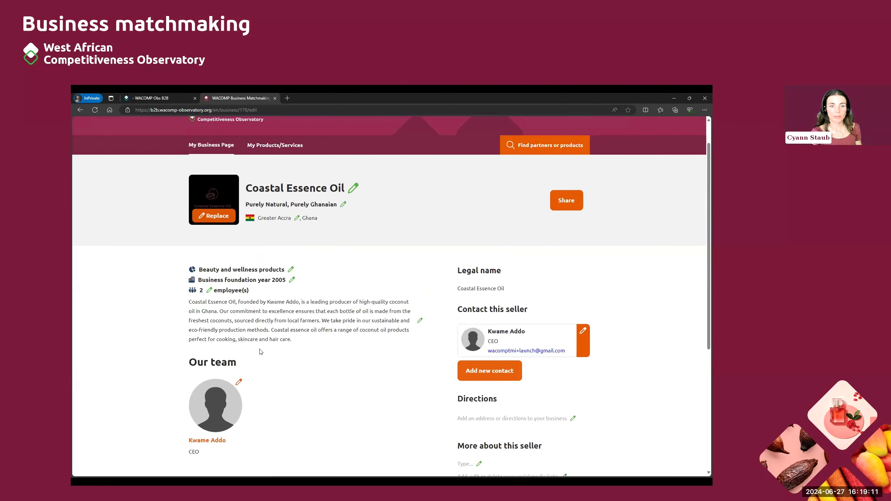
scroll(382, 369, "down", 2)
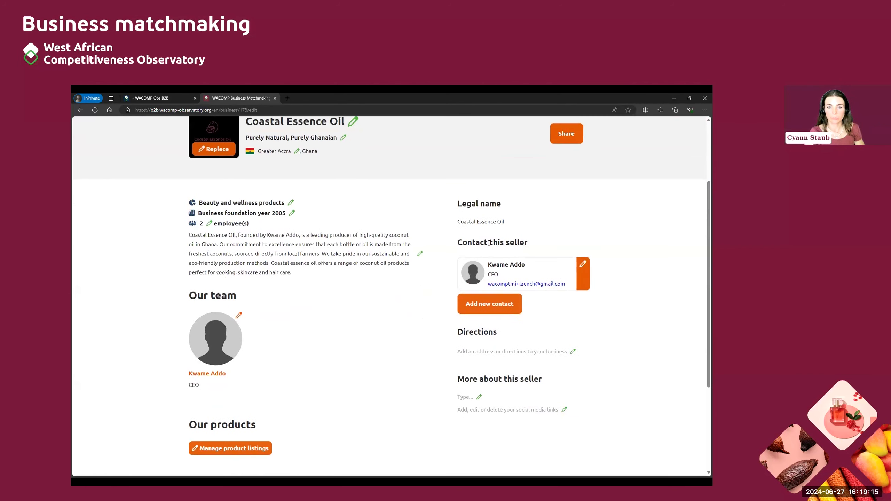
left_click(583, 265)
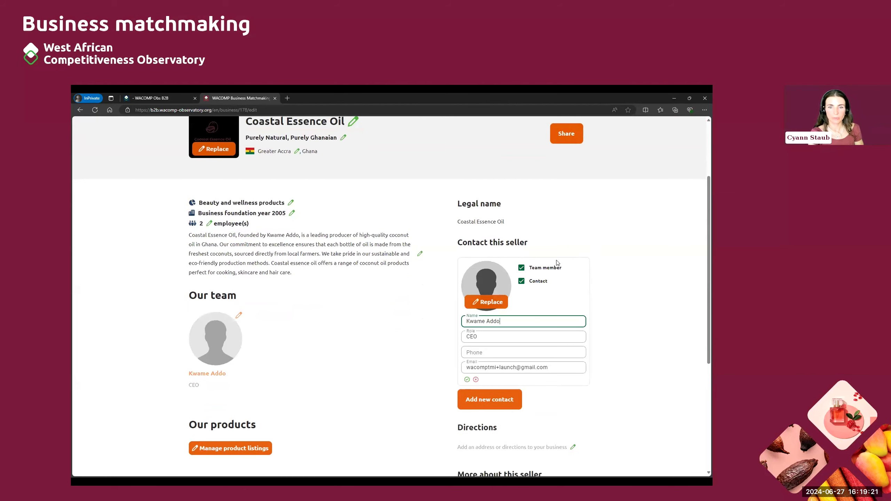
left_click(491, 306)
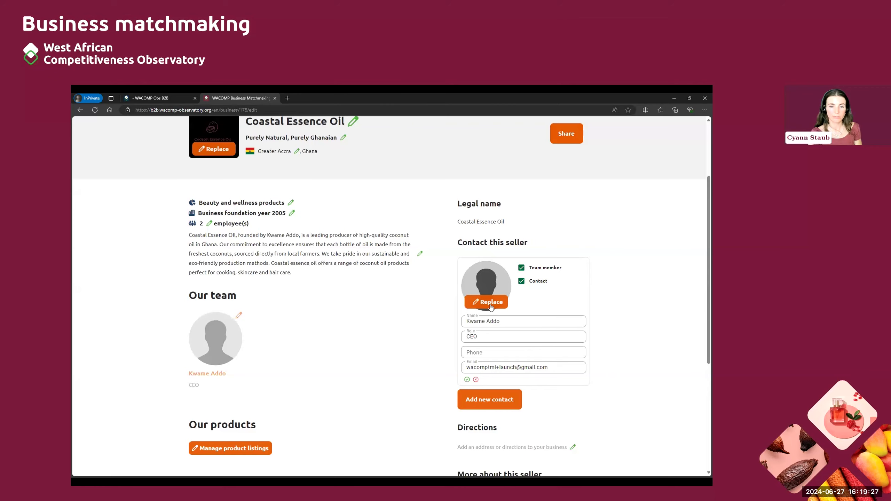
left_click(490, 305)
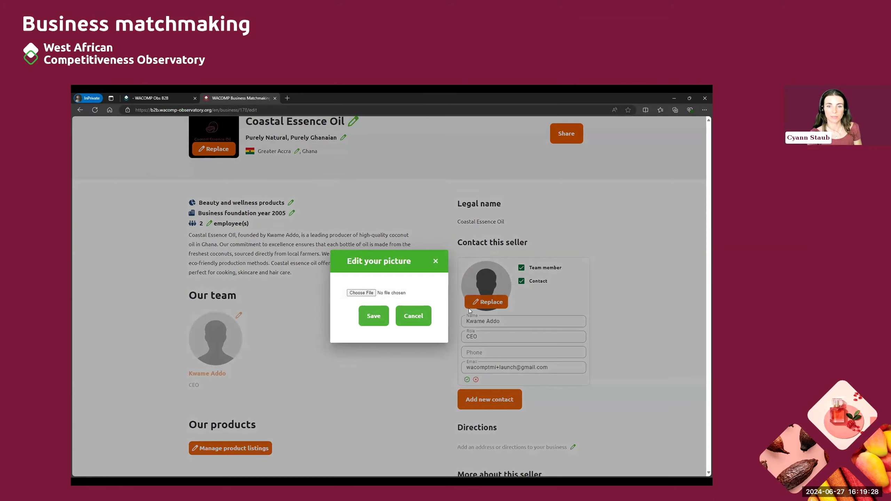
left_click(362, 293)
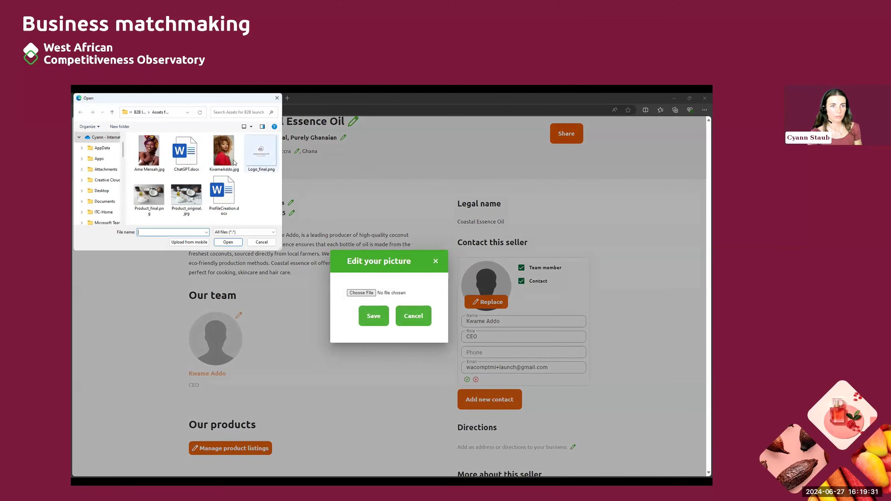
left_click(220, 156)
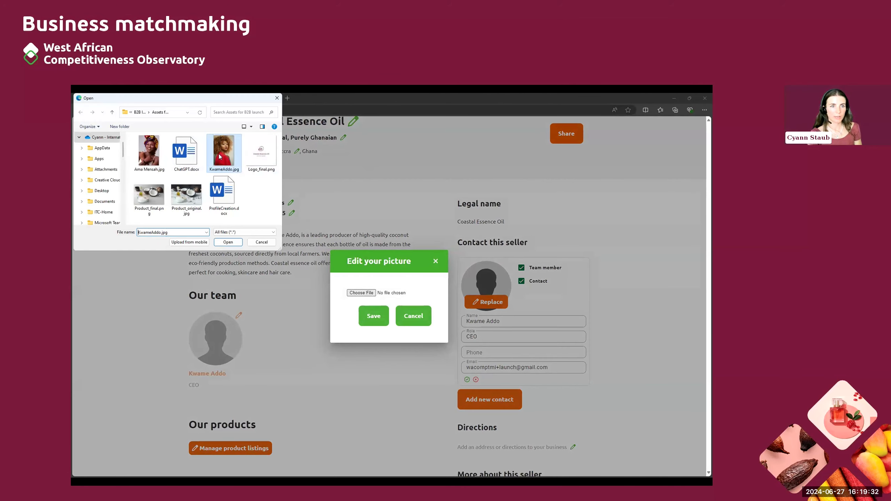
left_click(226, 246)
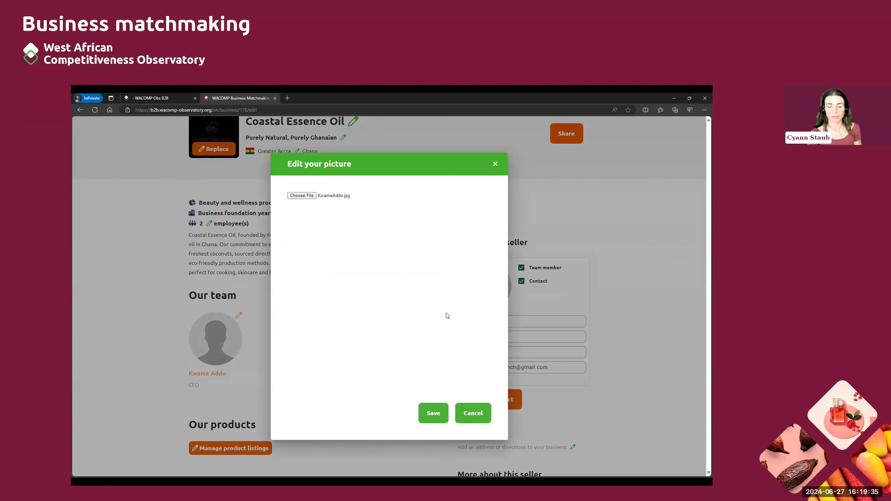
left_click_drag(367, 320, 393, 256)
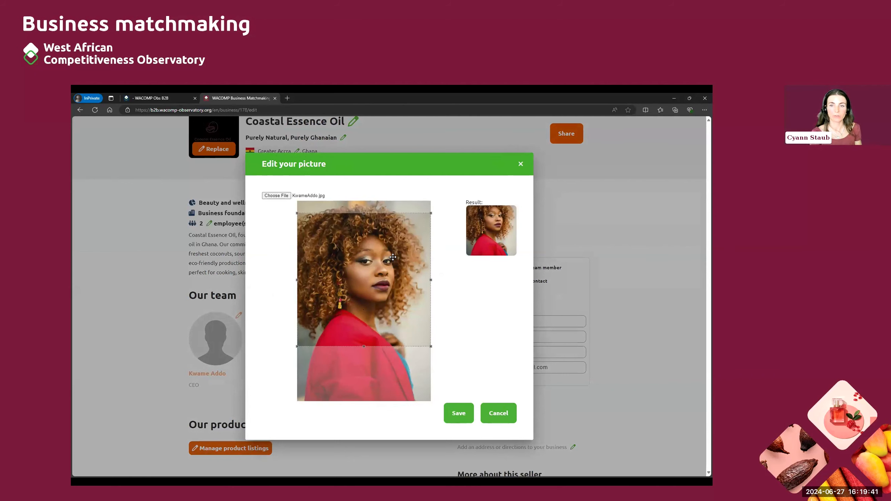
left_click_drag(392, 257, 392, 257)
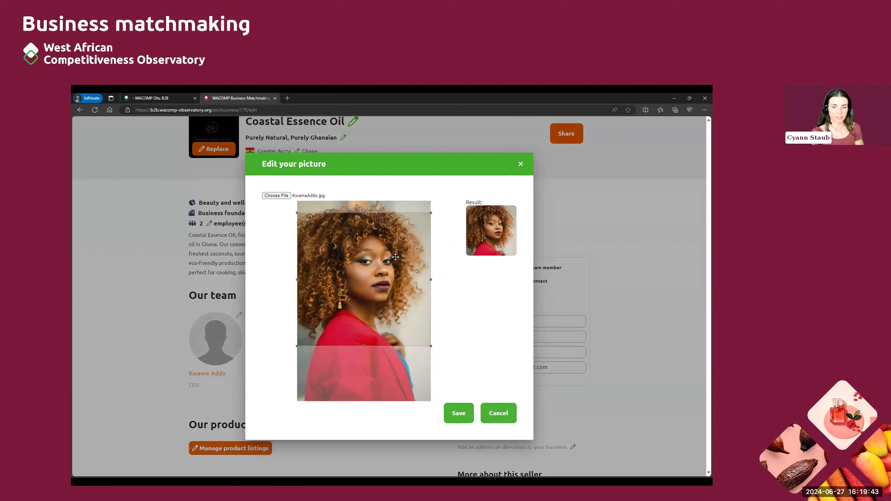
left_click(462, 412)
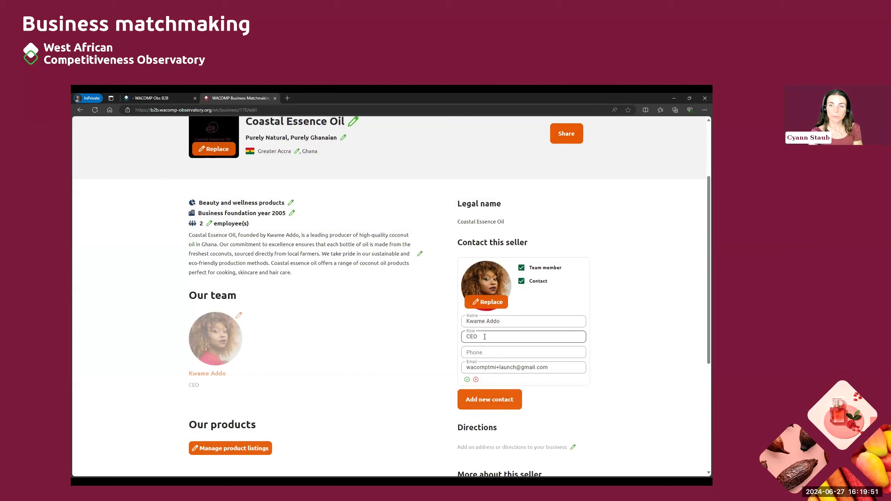
Step: Enter the CEO contact's phone number, replace the old e-mail with the company's address, and save
left_click(482, 355)
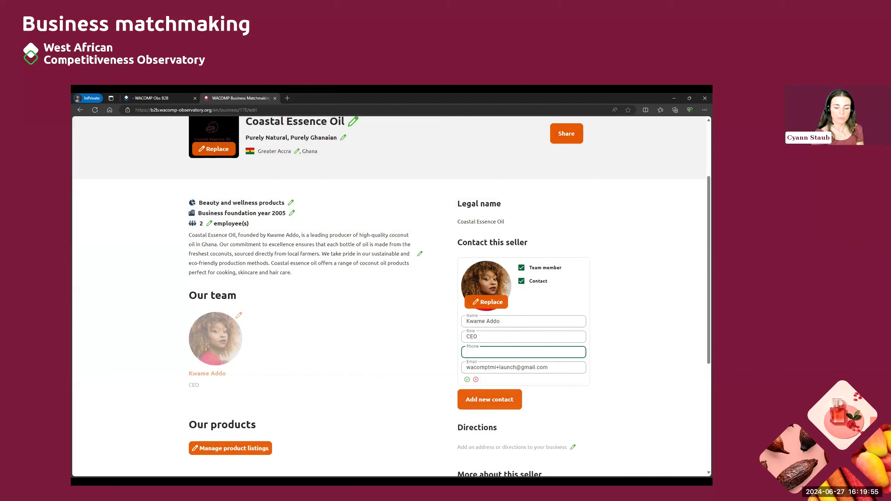
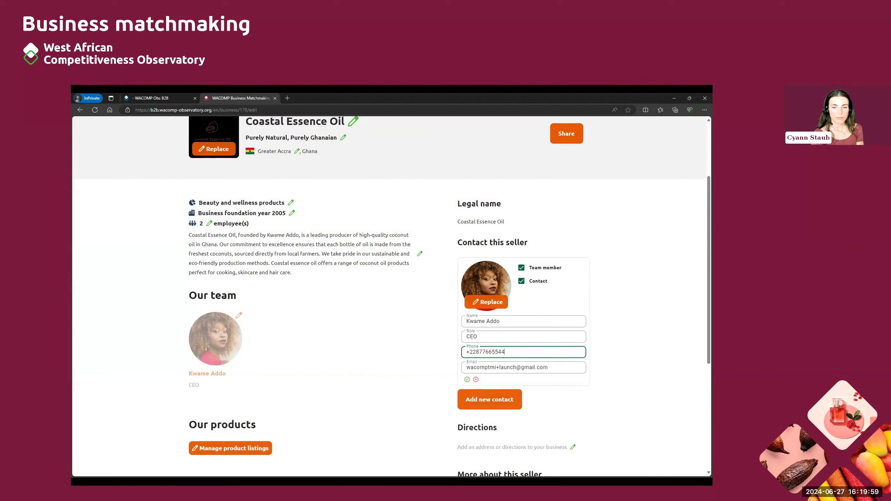
left_click(554, 366)
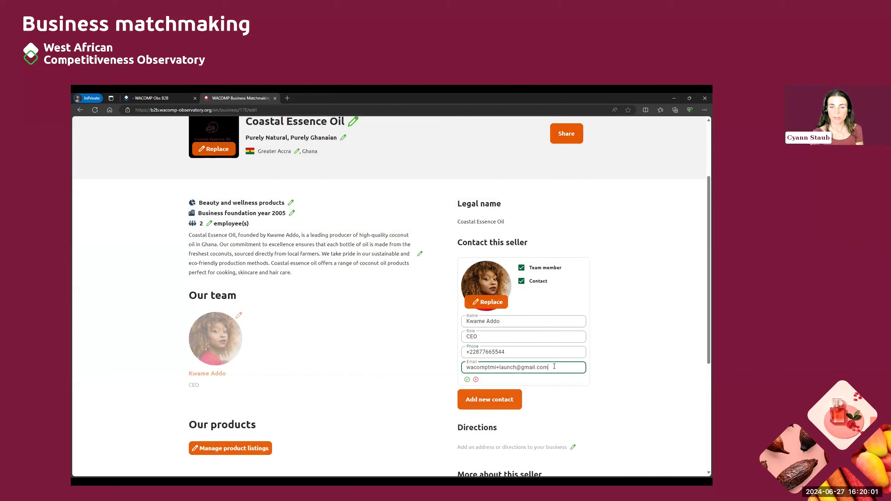
left_click_drag(554, 366, 465, 371)
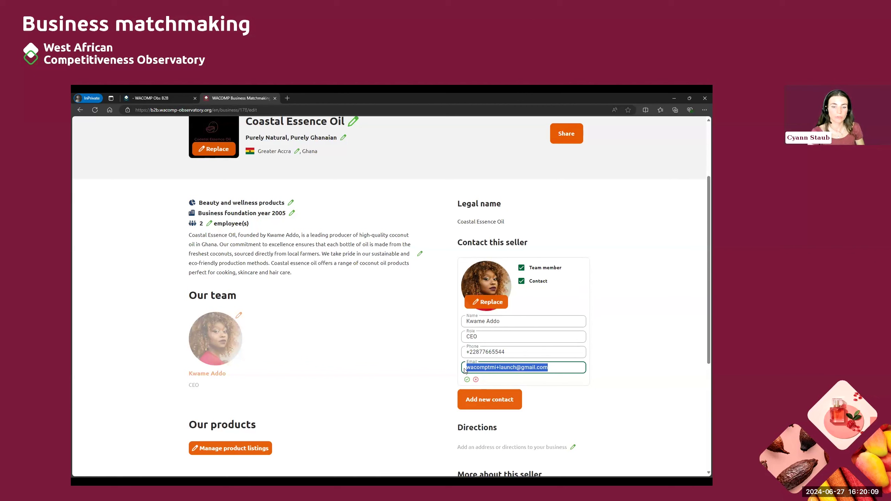
key("BackSpace")
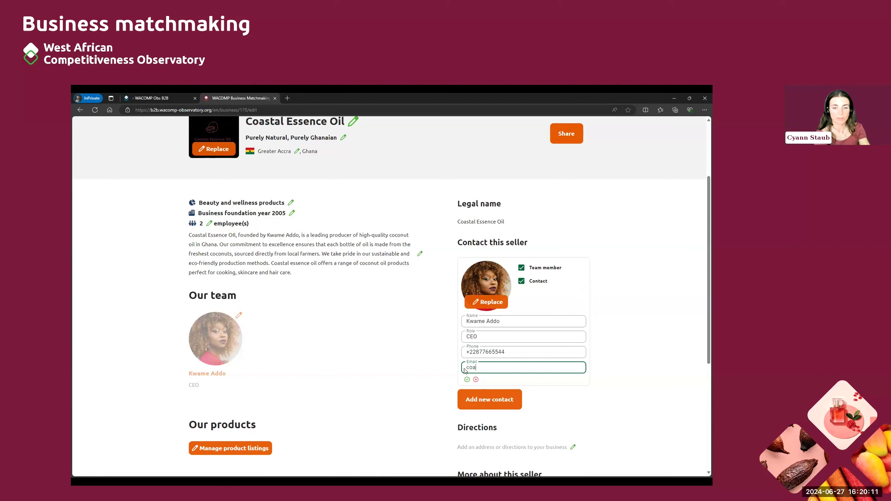
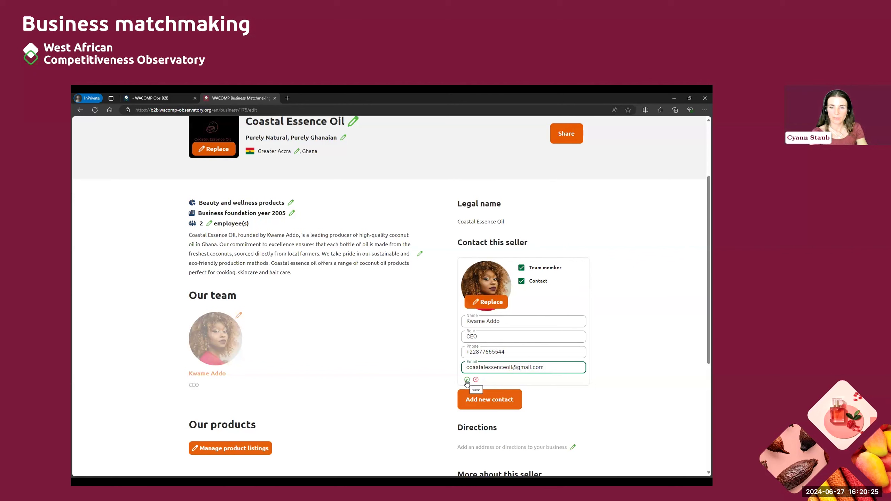
left_click(466, 380)
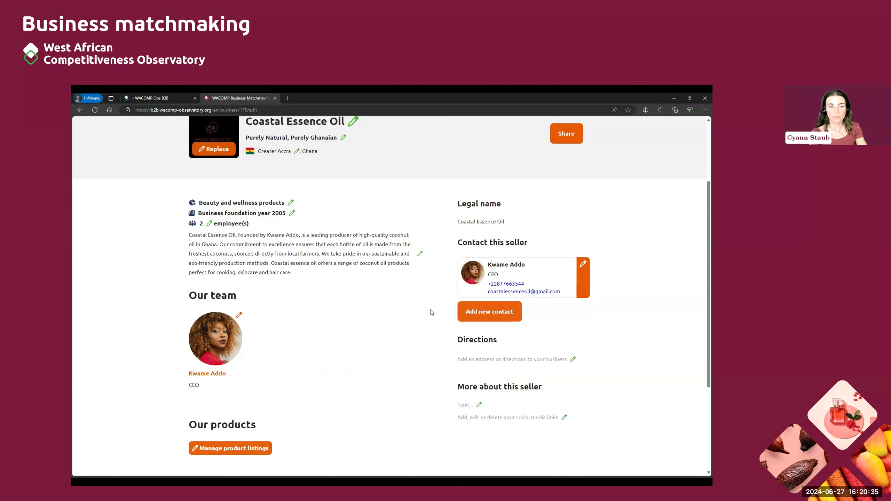
Step: Start a new contact and give it a cropped portrait photo
left_click(497, 312)
left_click(483, 347)
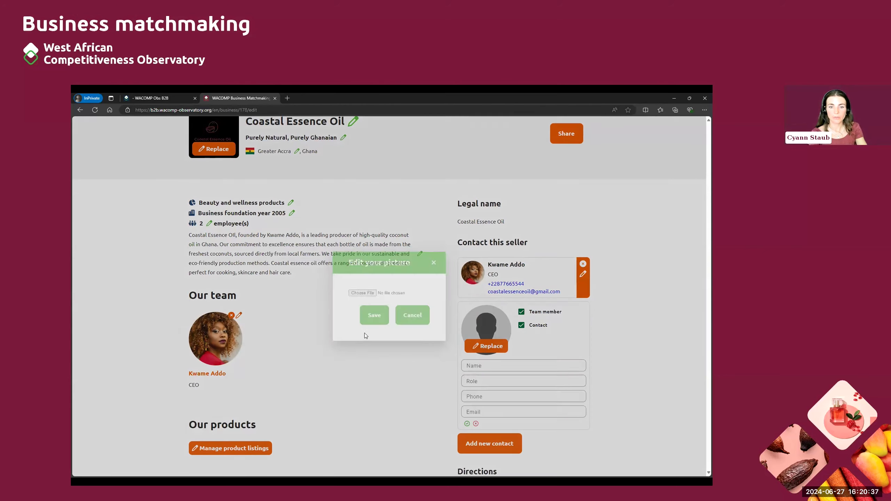
left_click(361, 292)
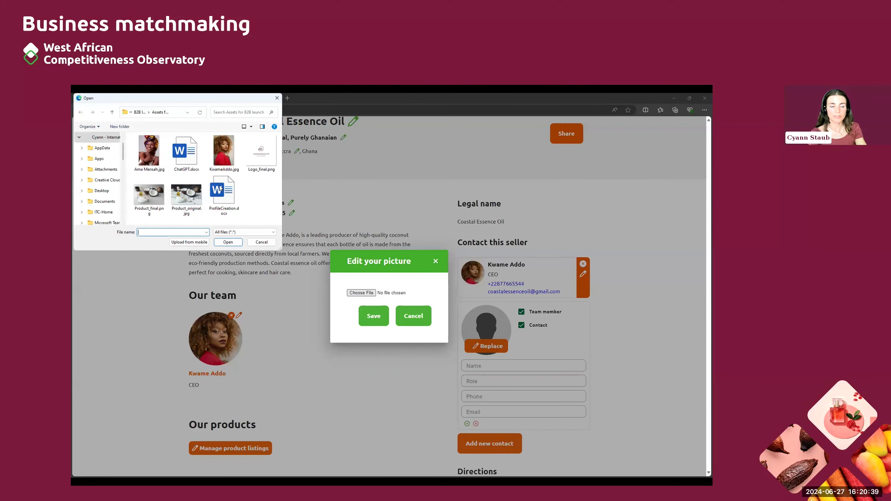
left_click(149, 153)
left_click(228, 242)
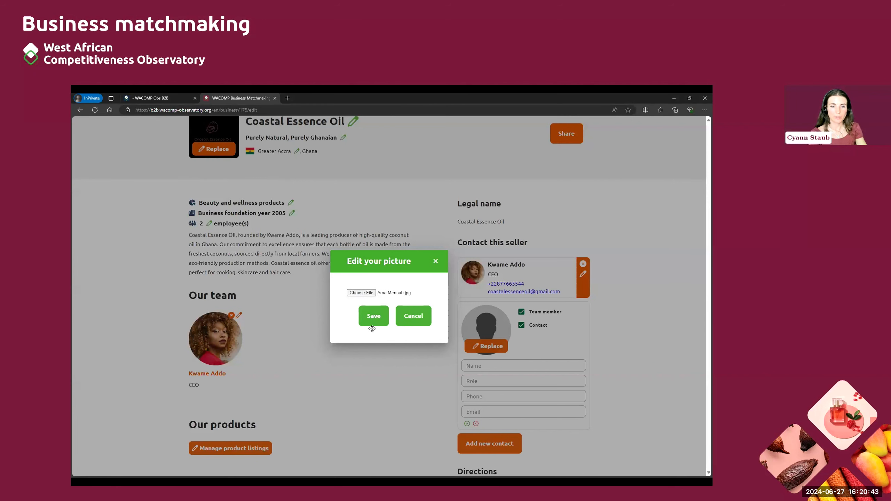
left_click_drag(366, 256, 366, 248)
left_click(458, 414)
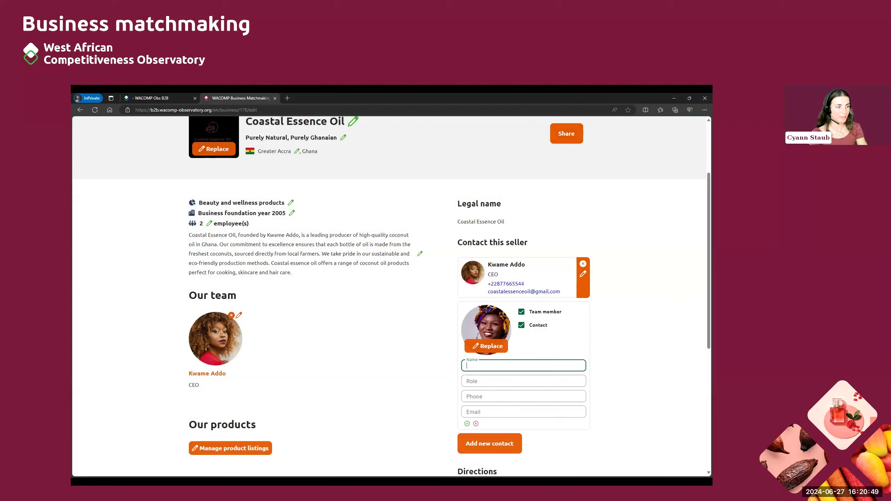
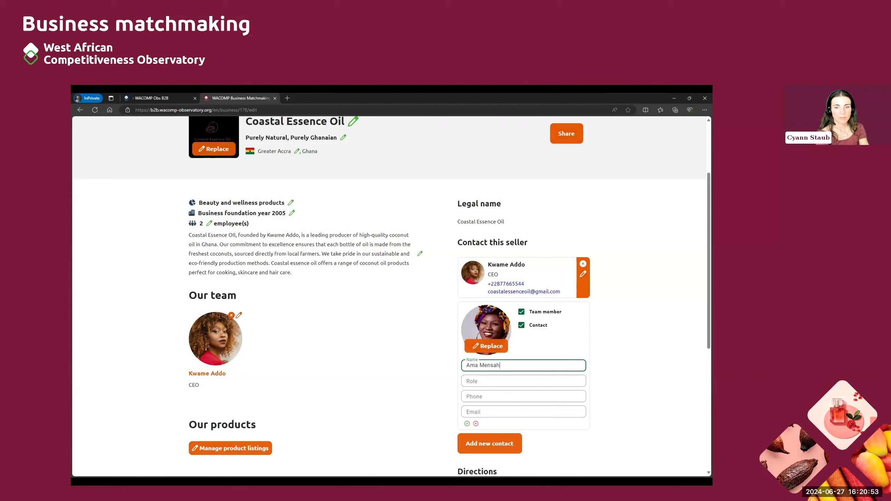
Step: Enter the new contact's full name and the role Communication, then save the contact
left_click(477, 383)
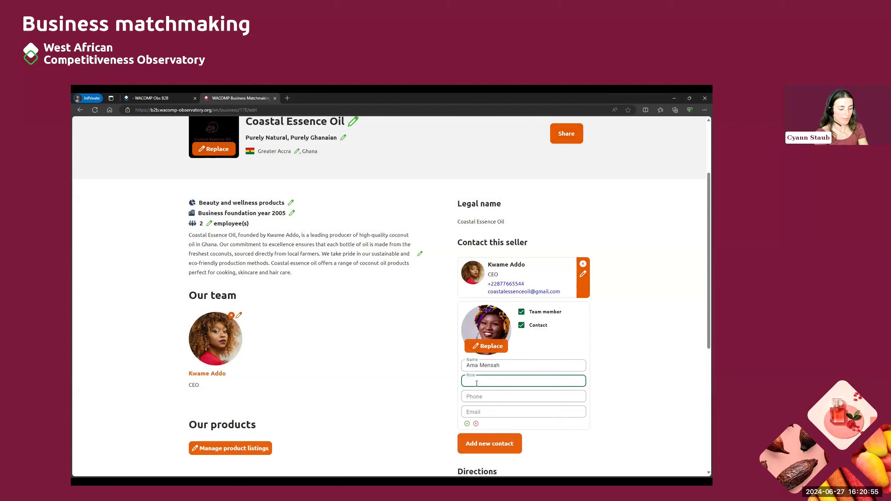
type("Communication")
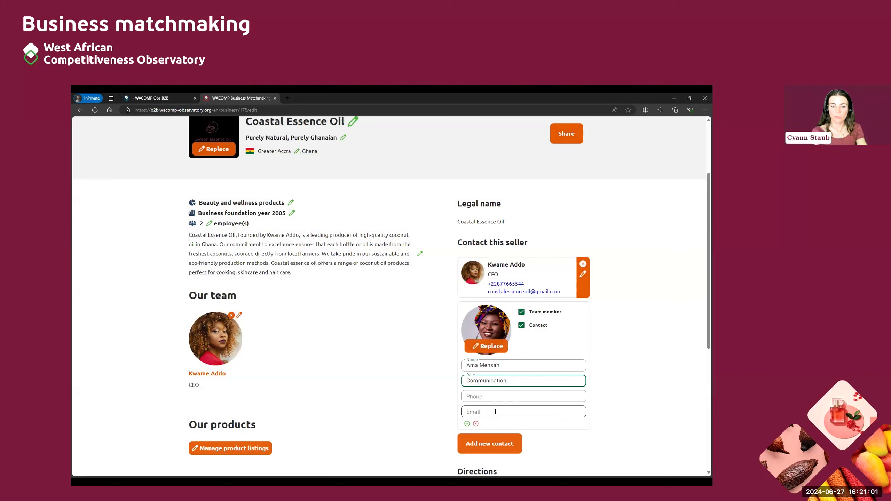
scroll(478, 418, "down", 1)
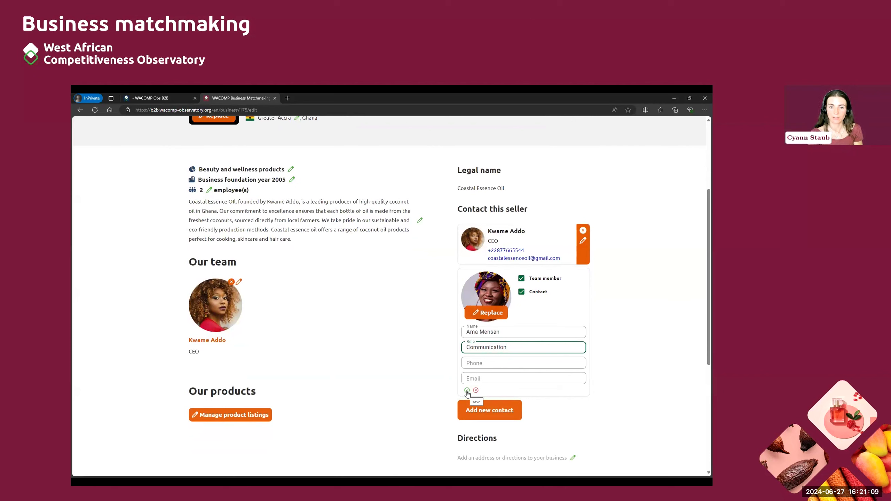
left_click(467, 390)
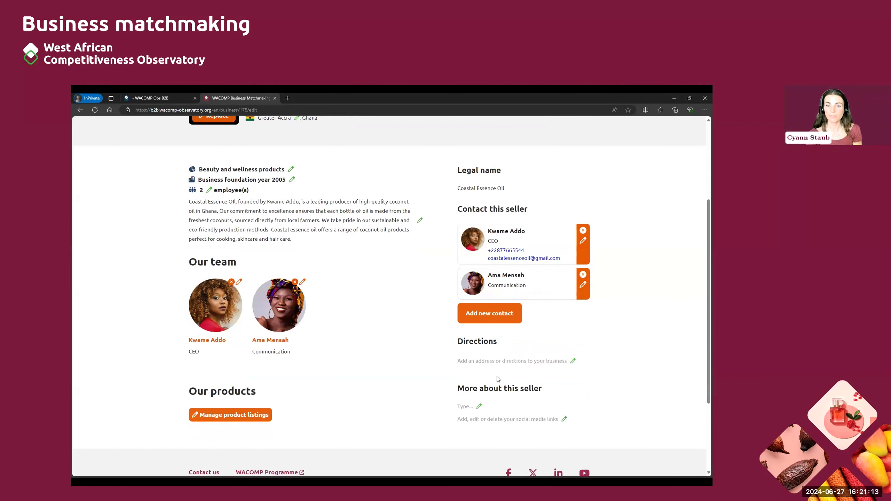
Step: Enter 'Adabraka, Accra, Ghana' in the Directions field and save it
scroll(573, 331, "down", 1)
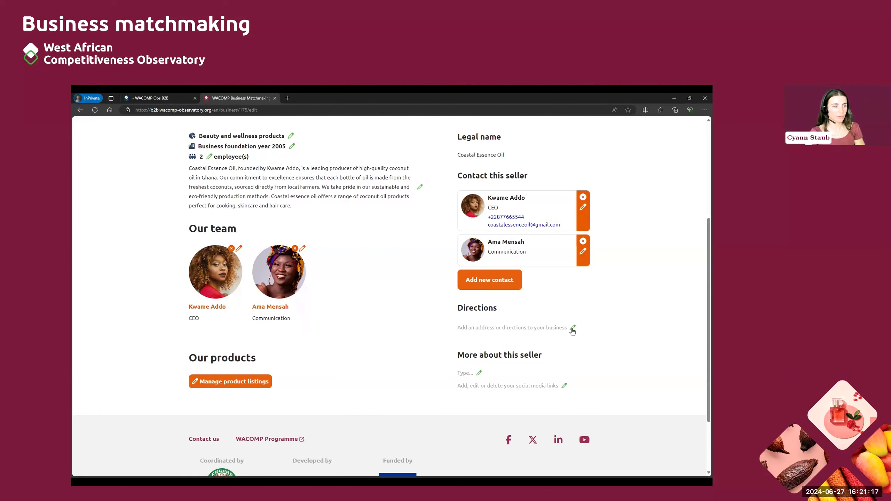
left_click(573, 328)
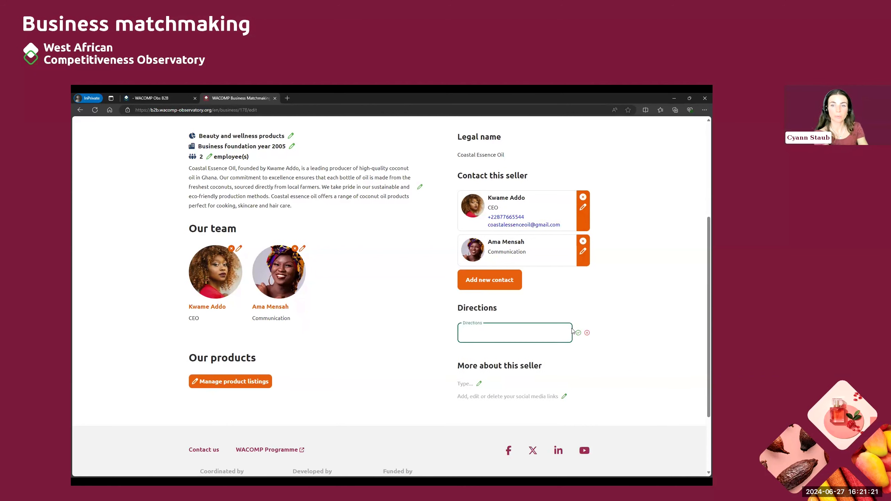
type("Ad")
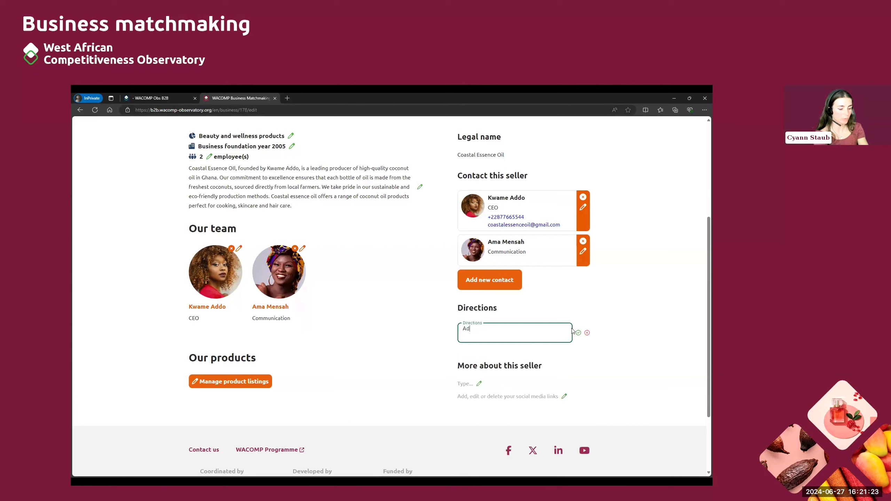
type("abraka")
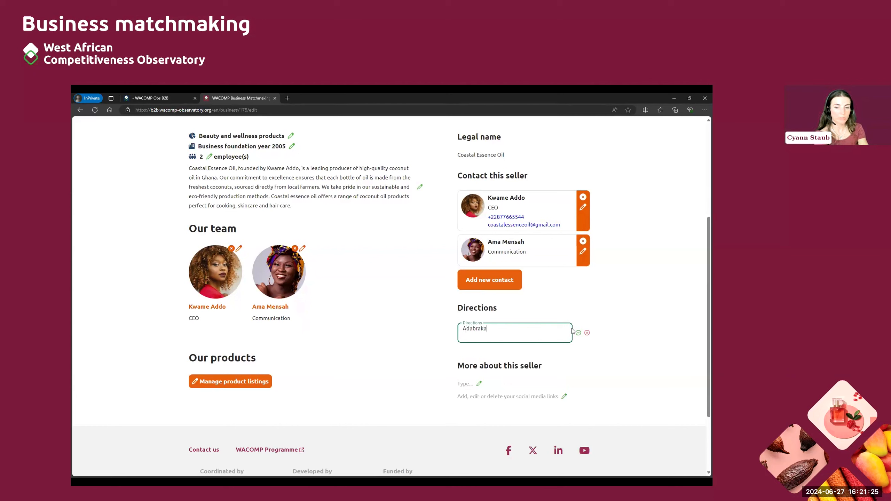
type(", Ac")
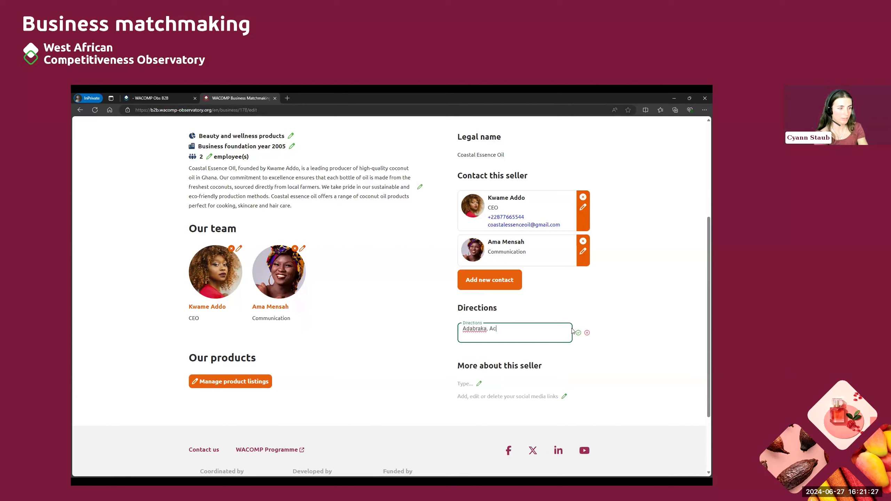
type("cra, Ghana")
key("Return")
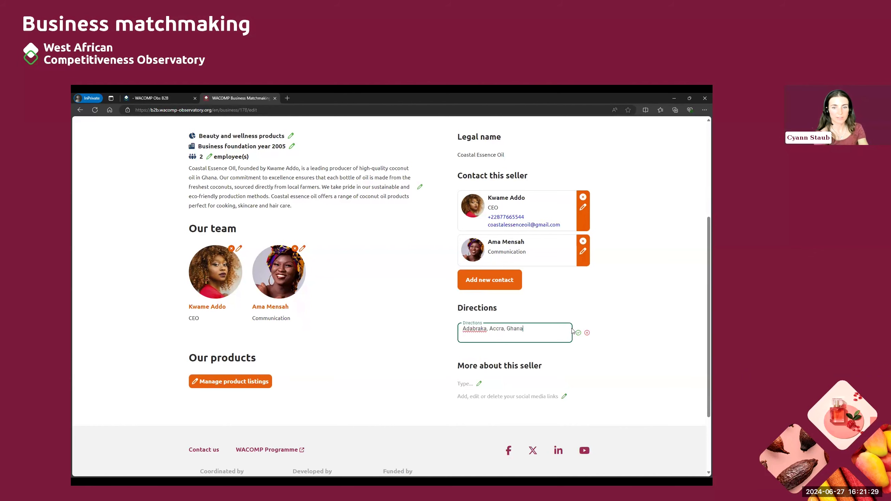
left_click(578, 333)
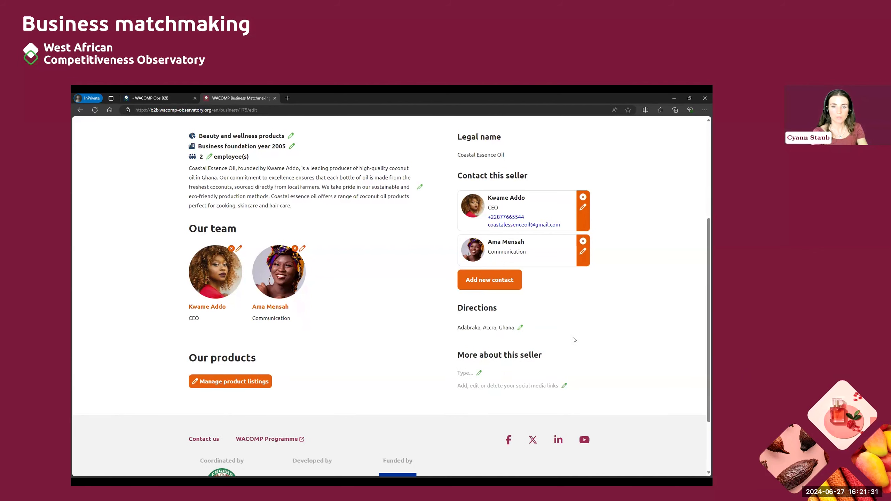
scroll(554, 376, "down", 2)
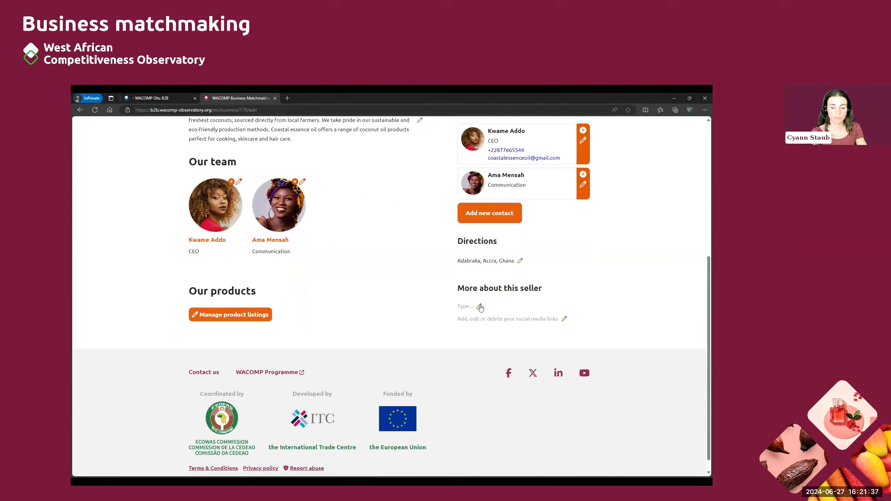
left_click(479, 306)
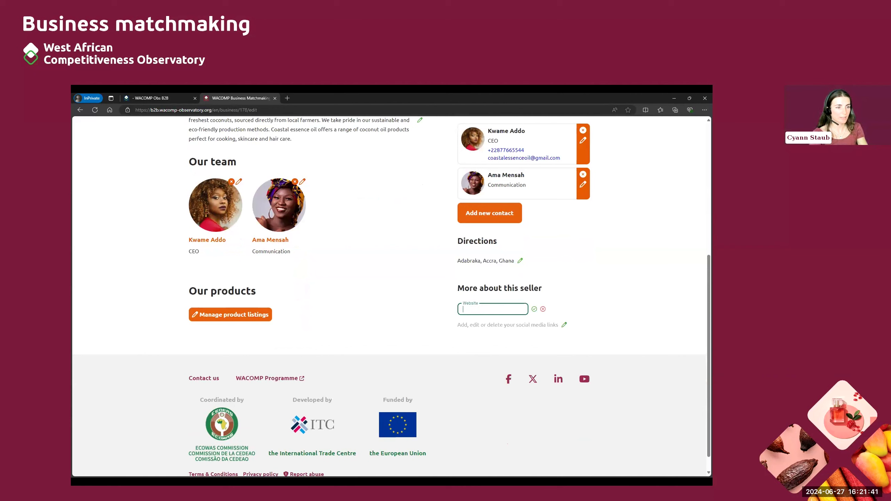
type("www.coastalessenceoil")
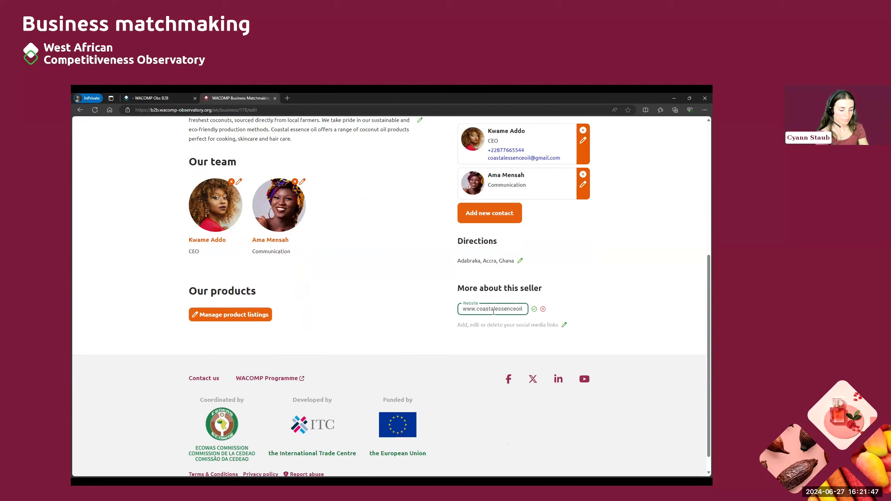
type(".com")
key("Return")
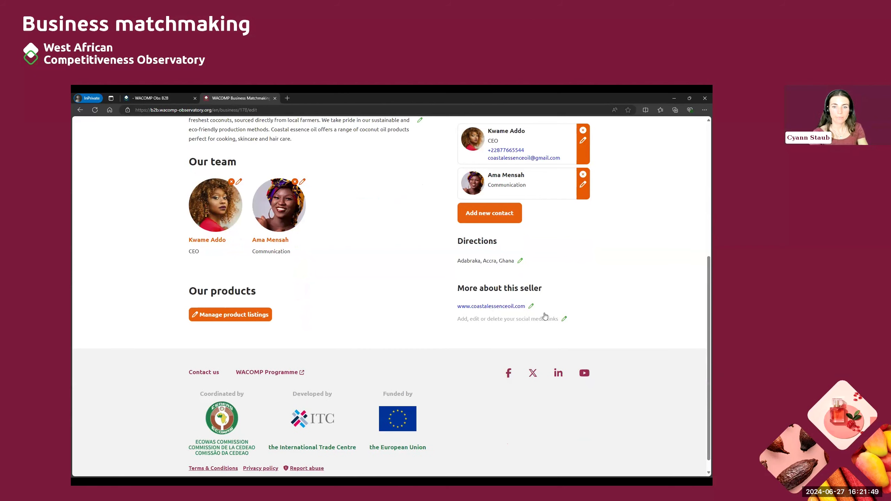
Step: Set the Instagram social media link to coastalessenceoil and save it
left_click(563, 318)
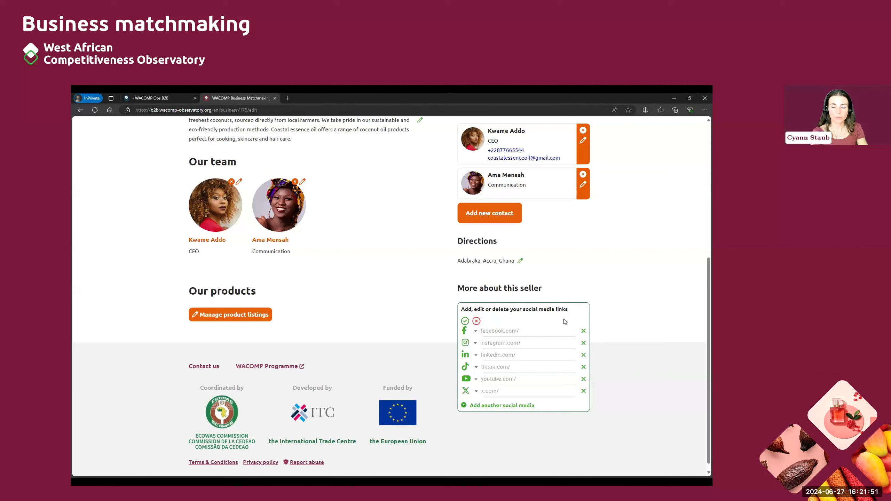
left_click(534, 342)
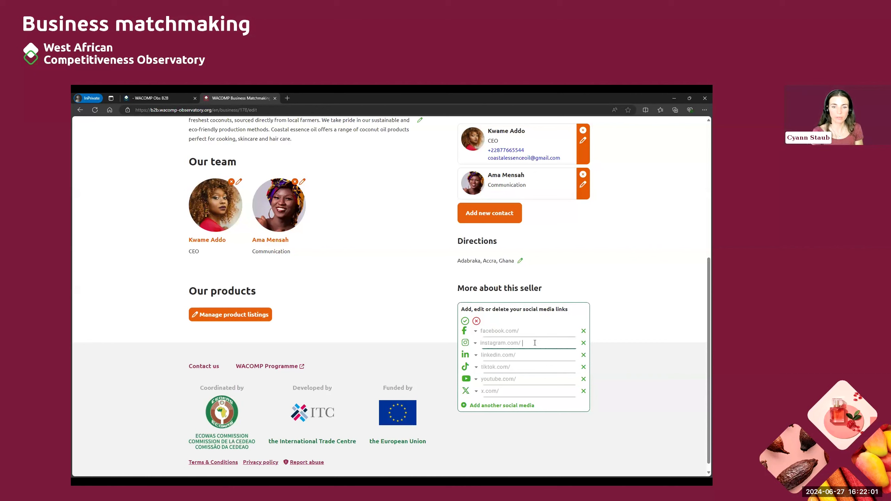
type("coastalessenceoil")
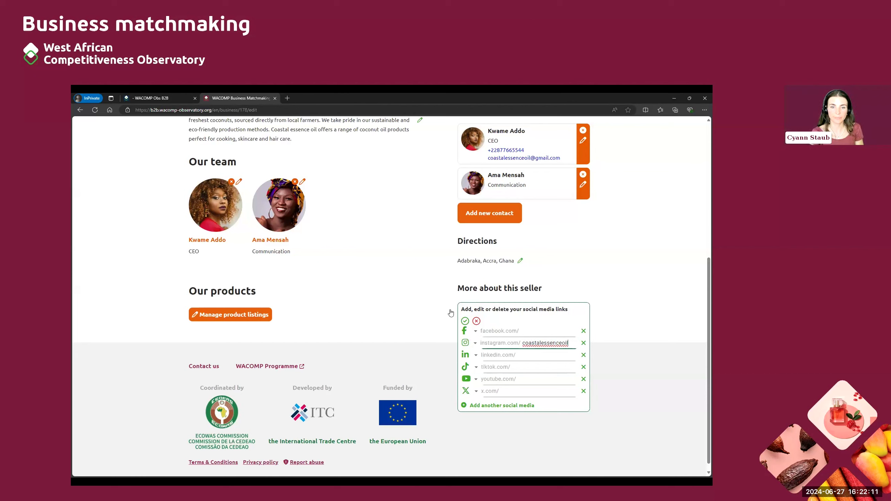
left_click(465, 321)
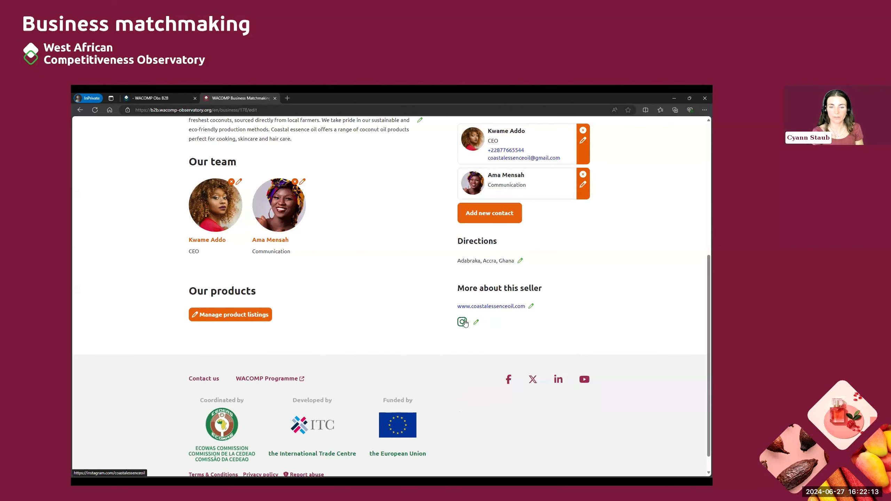
Step: Scroll down to Our products and open Manage product listings
scroll(401, 308, "up", 5)
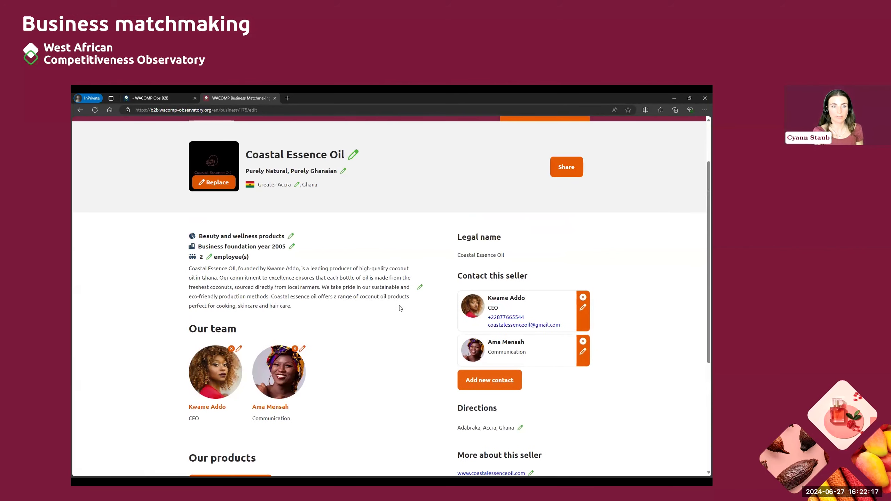
scroll(403, 347, "down", 2)
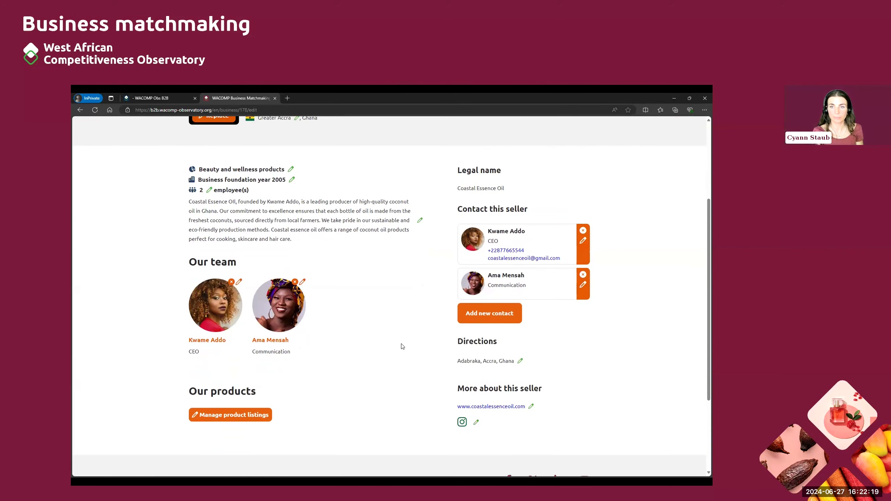
scroll(403, 346, "up", 2)
scroll(402, 347, "down", 2)
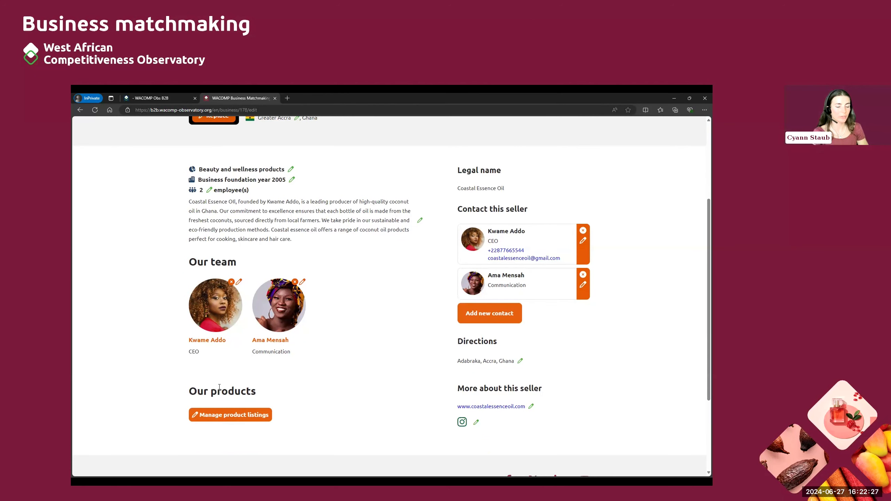
scroll(229, 417, "down", 1)
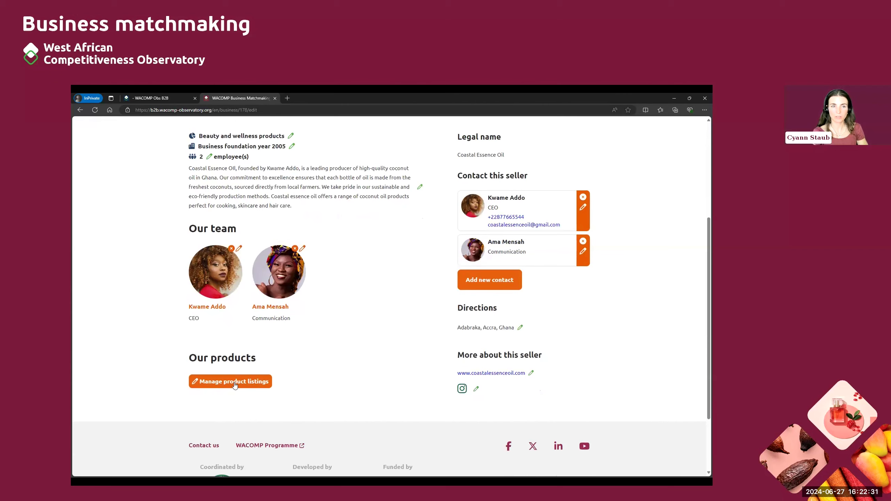
left_click(235, 382)
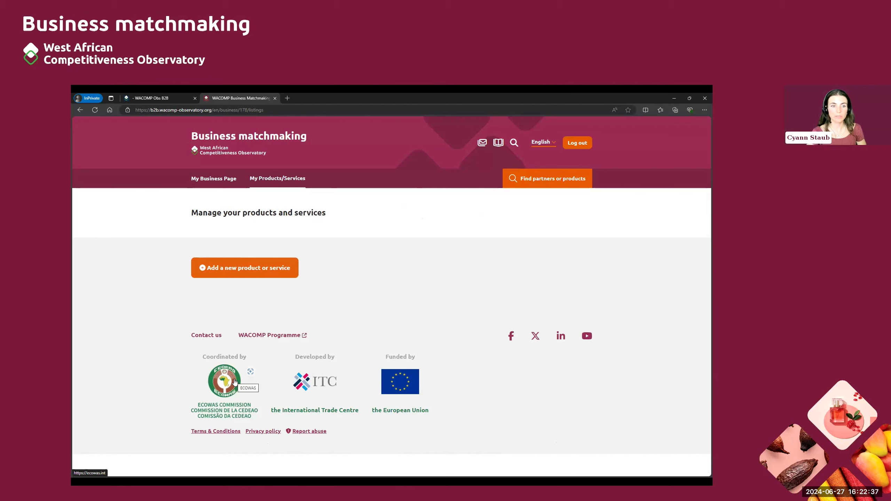
Step: Add a new product listing and set its sector to Other beauty products
left_click(229, 271)
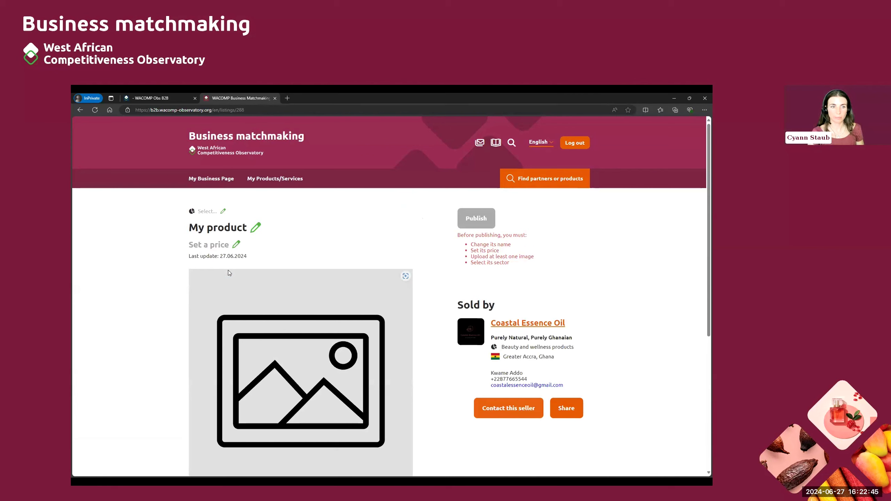
left_click(223, 212)
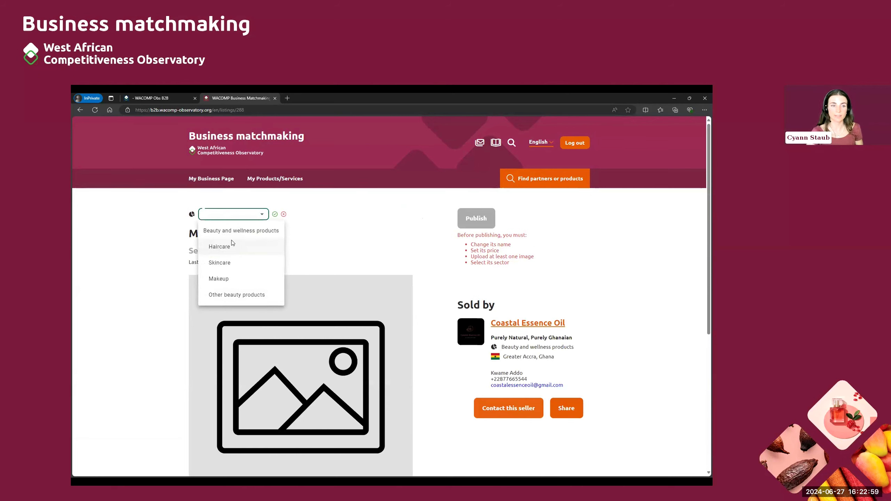
left_click(253, 296)
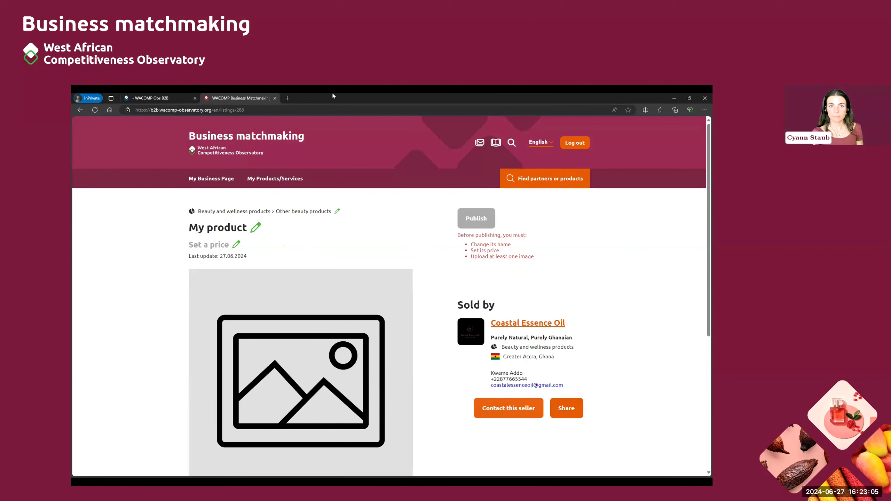
Step: Price the new product at 100 in GHS currency with unit Litre
left_click(271, 107)
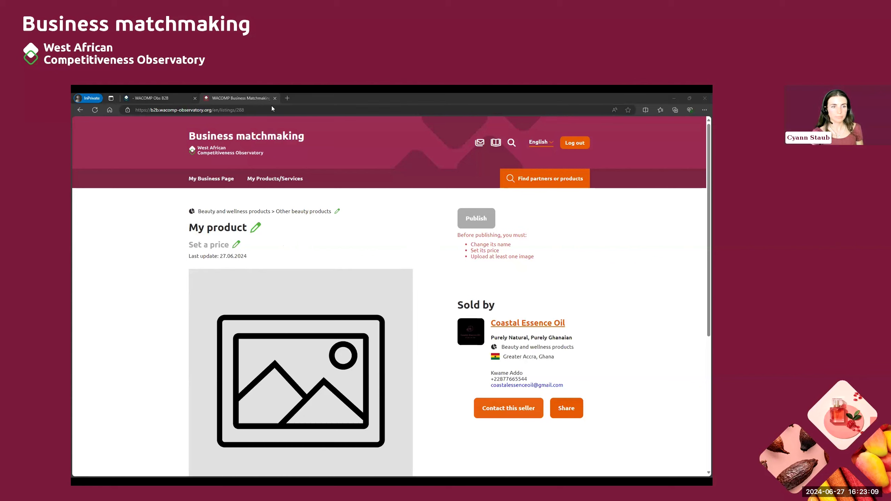
left_click(235, 245)
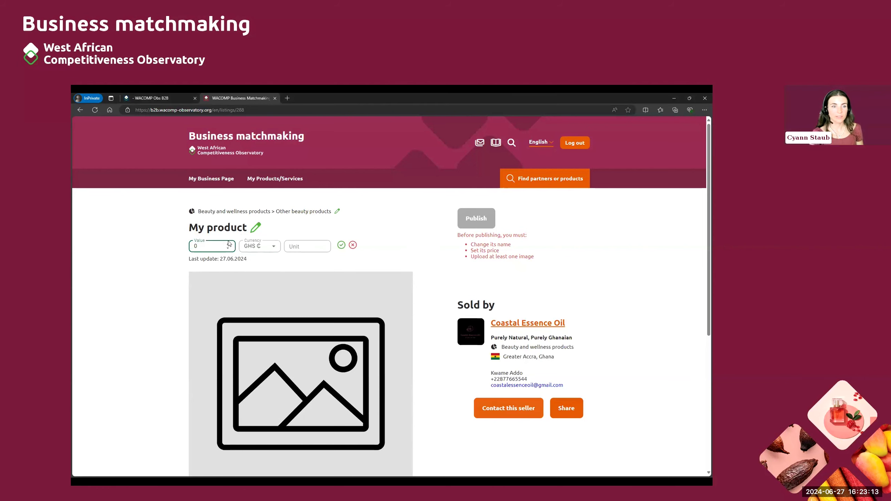
type("100")
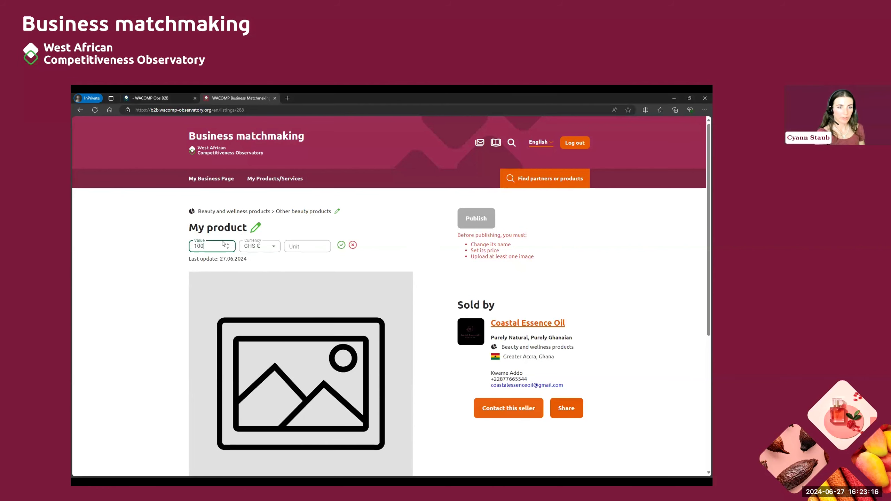
left_click(263, 247)
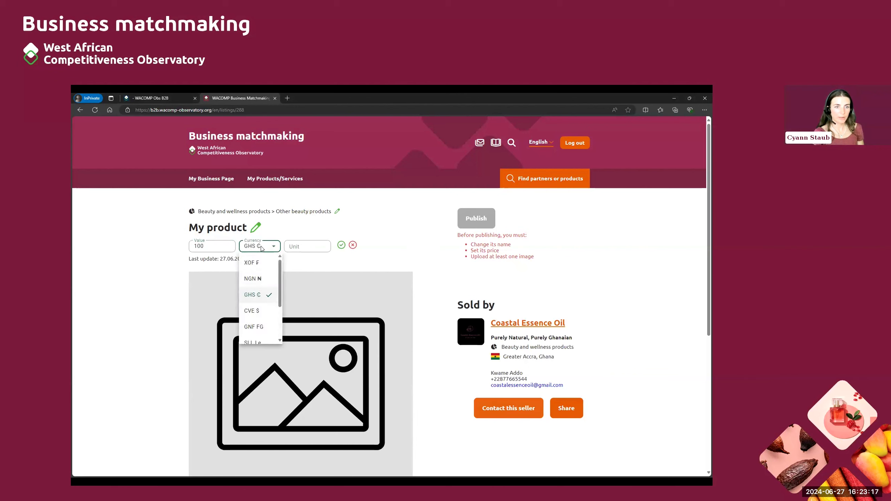
left_click(261, 296)
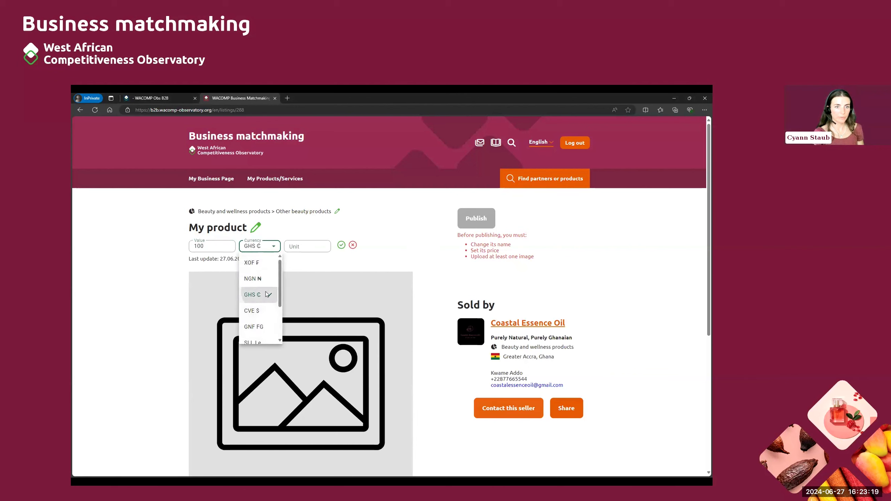
left_click(303, 247)
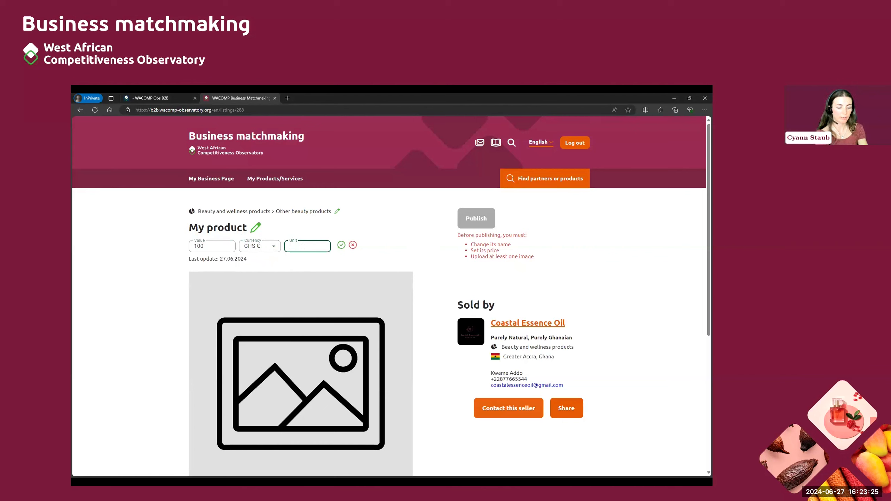
type("Litre")
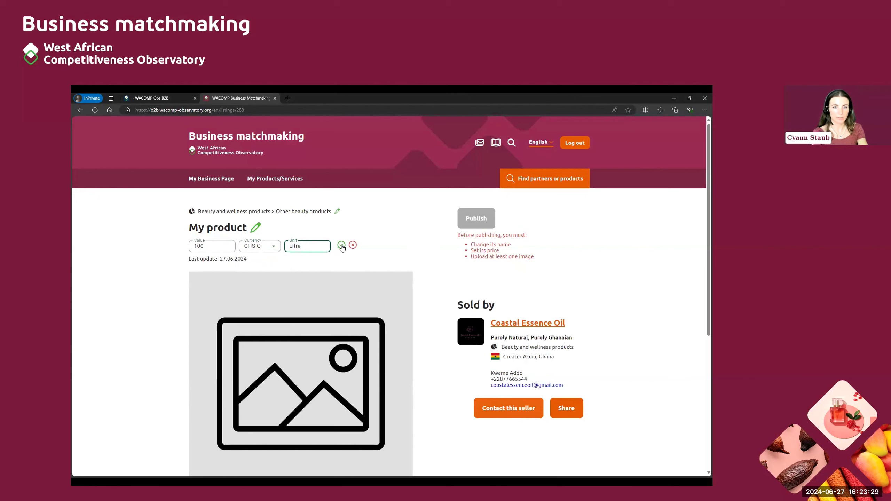
key("Return")
scroll(422, 252, "down", 3)
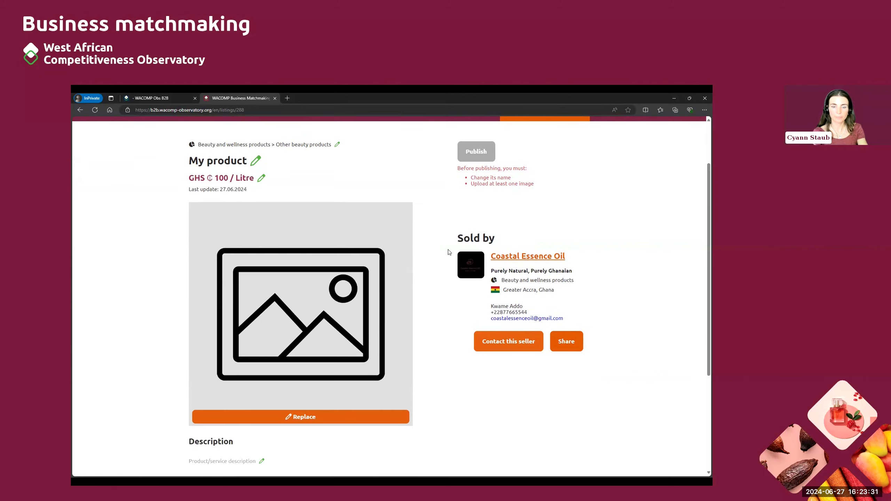
scroll(423, 255, "up", 1)
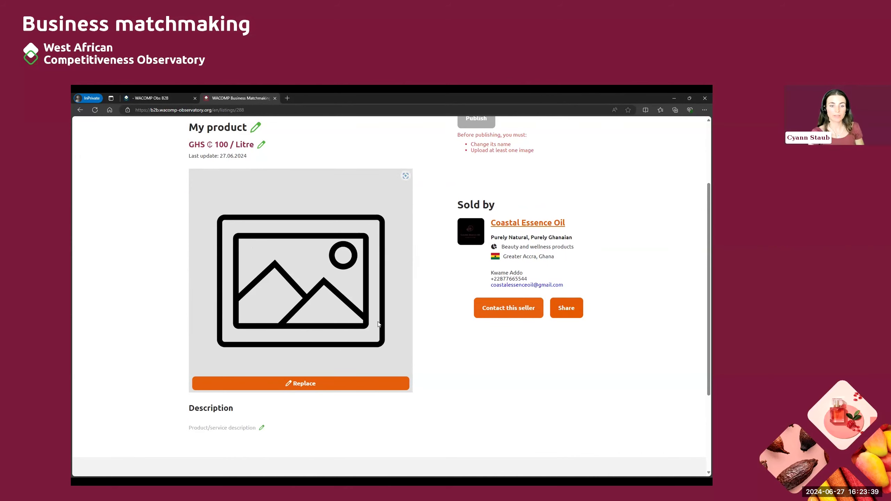
Step: Upload Product_final.png as the replacement product picture
left_click(292, 383)
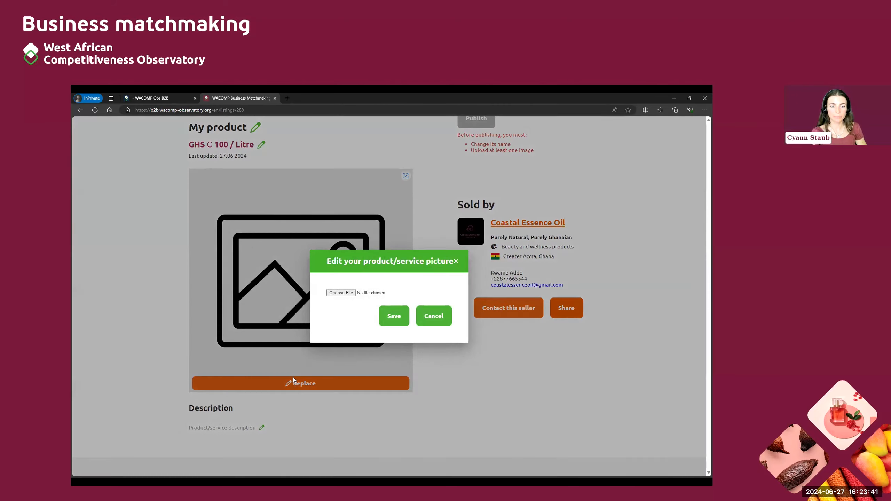
left_click(341, 293)
left_click(149, 195)
left_click(227, 245)
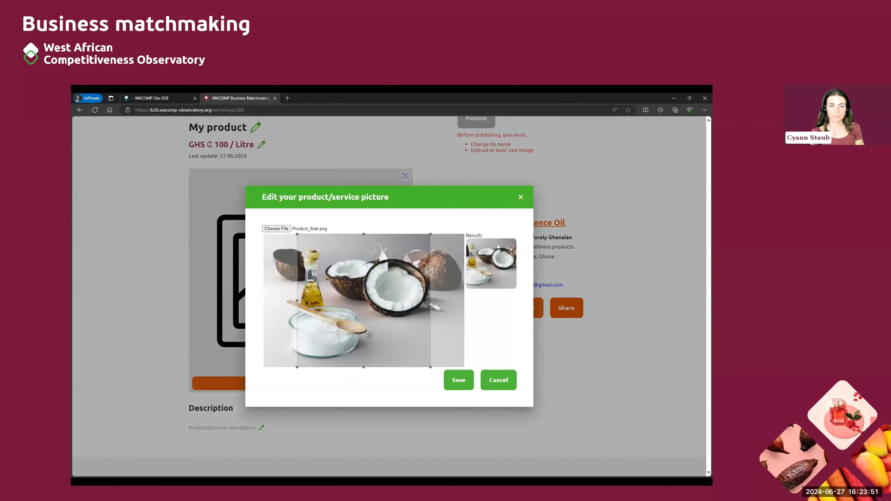
Step: Tighten the crop box on the coconut oil photo and save it as the product picture
left_click_drag(369, 335, 331, 341)
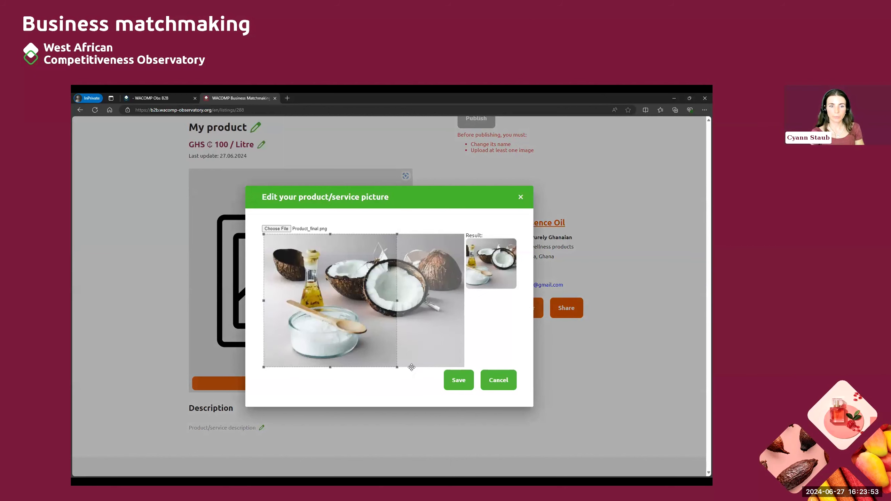
left_click_drag(396, 367, 392, 370)
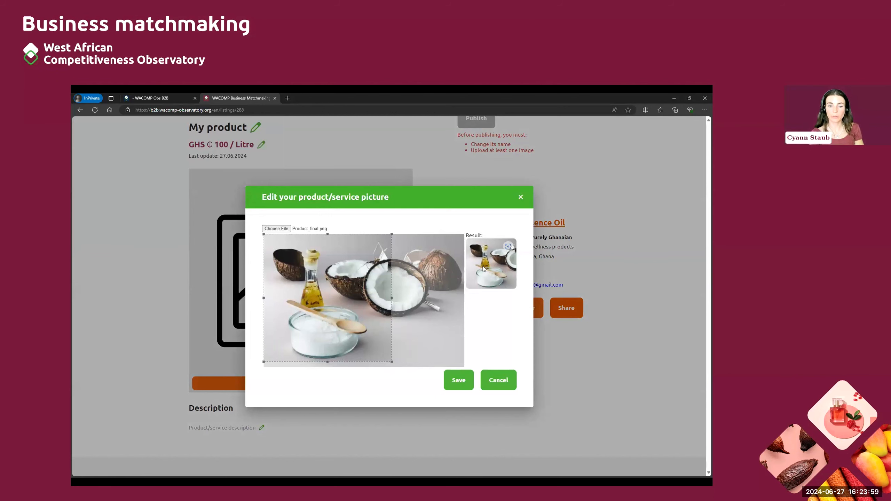
left_click(459, 380)
scroll(470, 381, "down", 2)
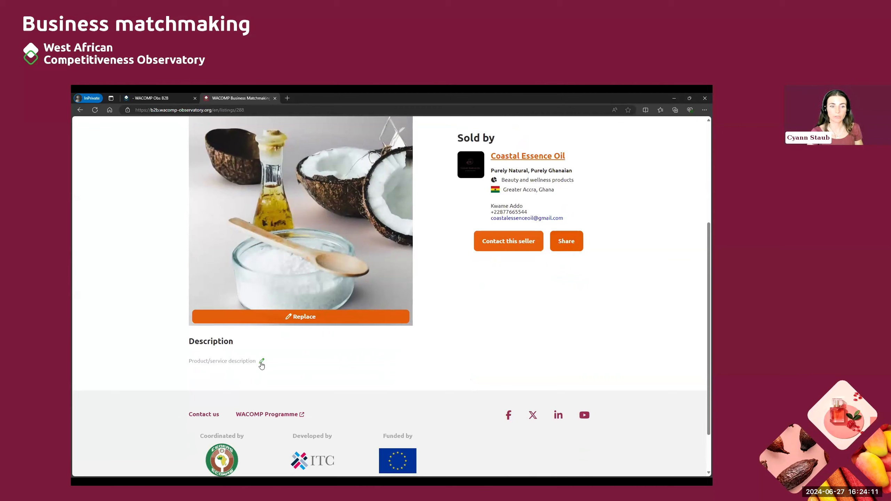
Step: Save a description: 'Coastal Essence Oil offers premium, cold-pressed coconut oil that retains all its natural nutrients…'
left_click(262, 362)
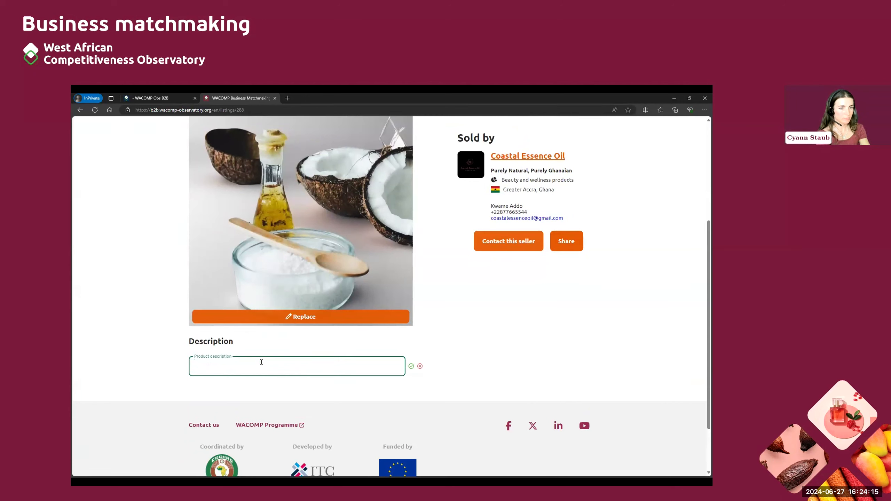
type("Coastal Essence o")
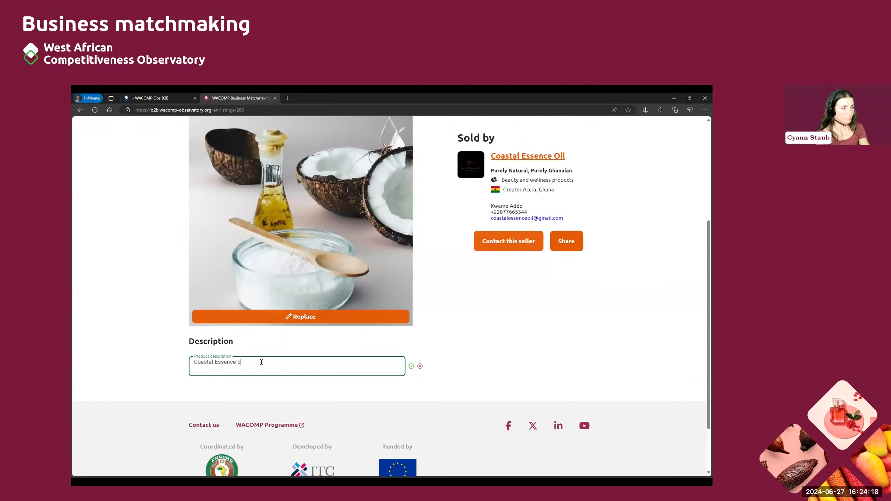
key("BackSpace")
type("Oil offers premium, cold-pressed coconut oil that retains all its")
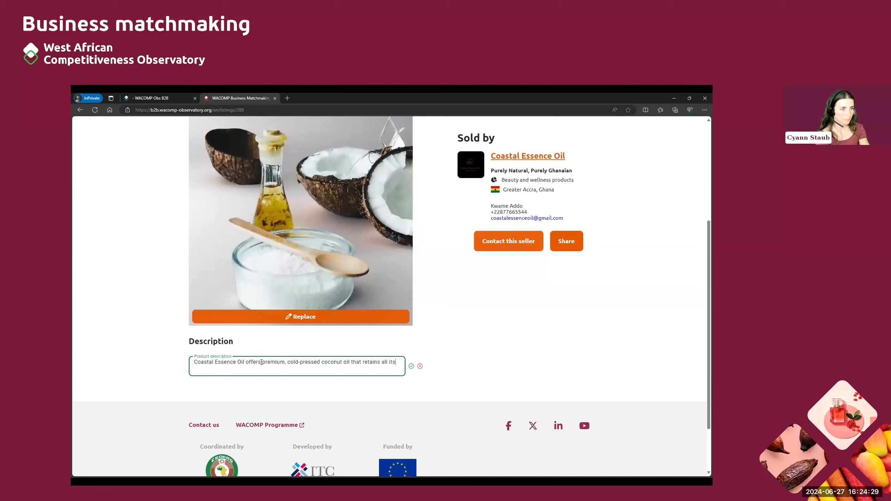
type(" natural")
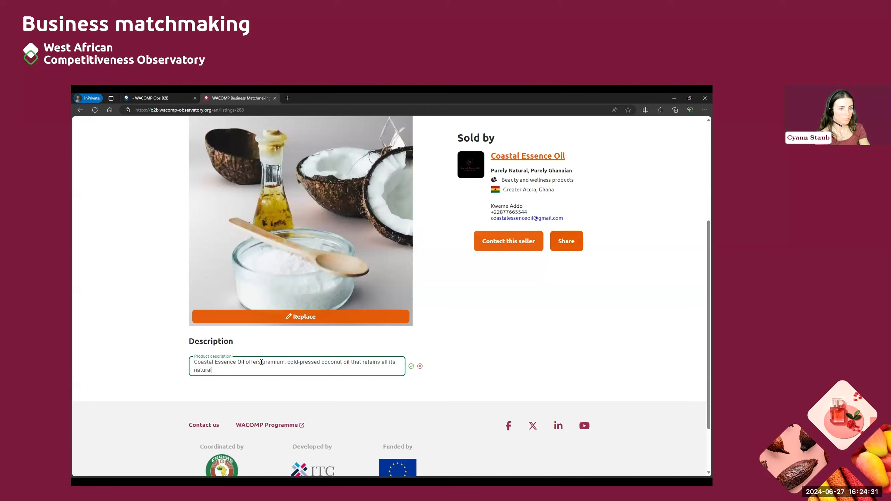
type(" nutrien")
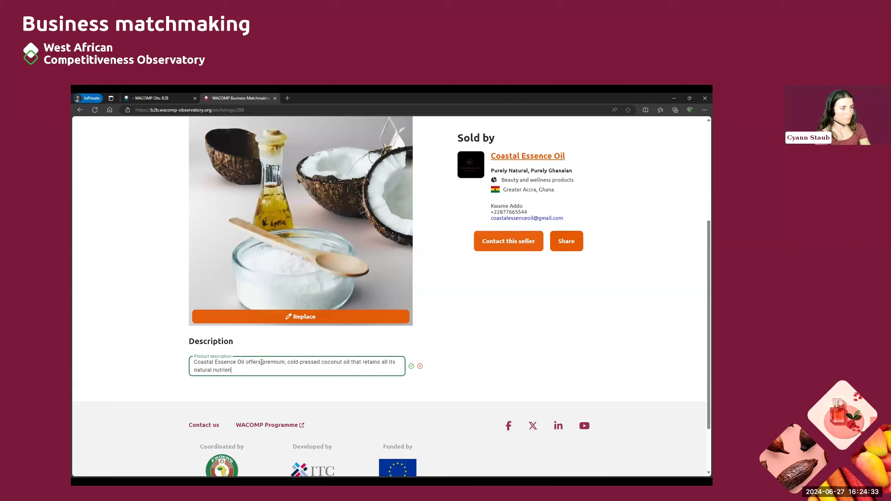
type("ts and aroma. Our co")
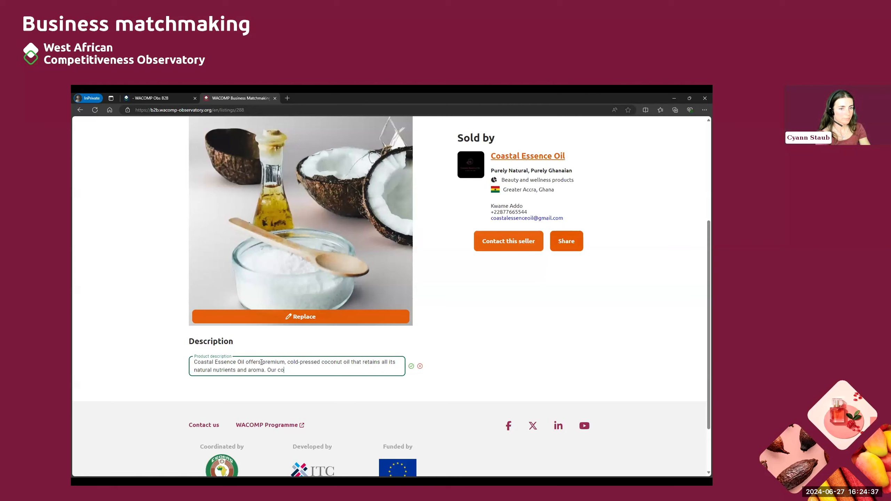
type("conut oil is pure, organic and free ")
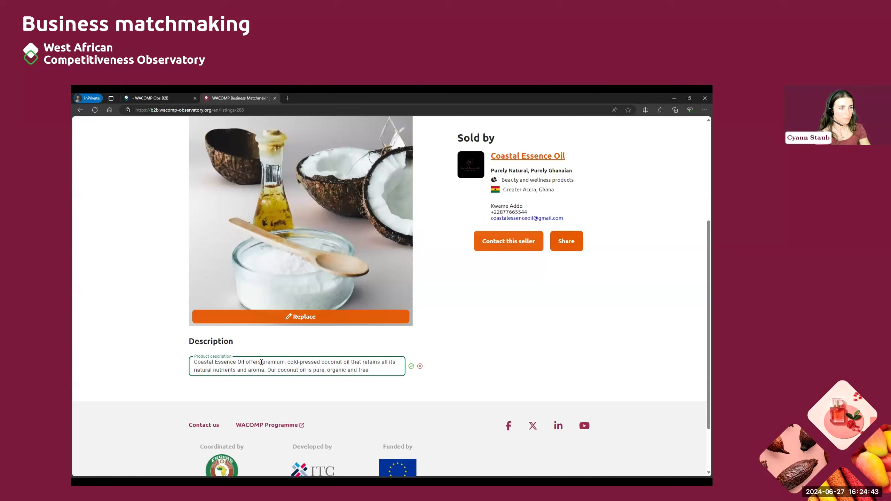
type("from any additives or preser")
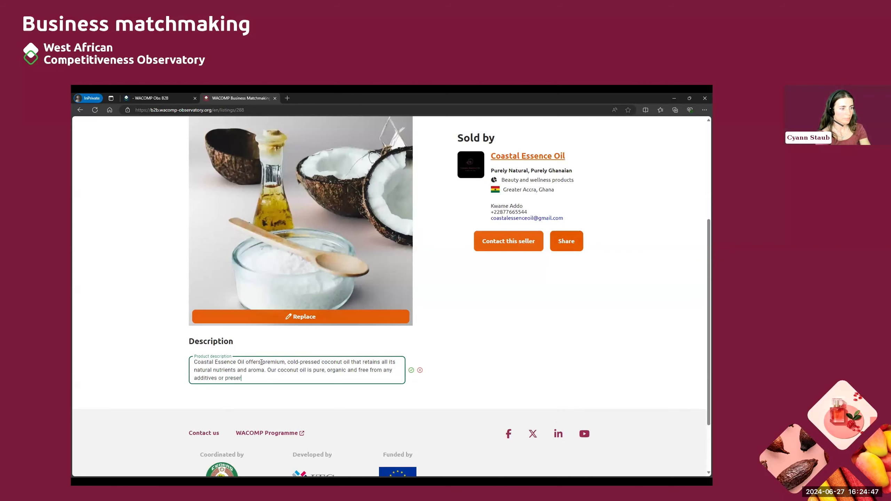
type("vatives ensuring the highest quality for o")
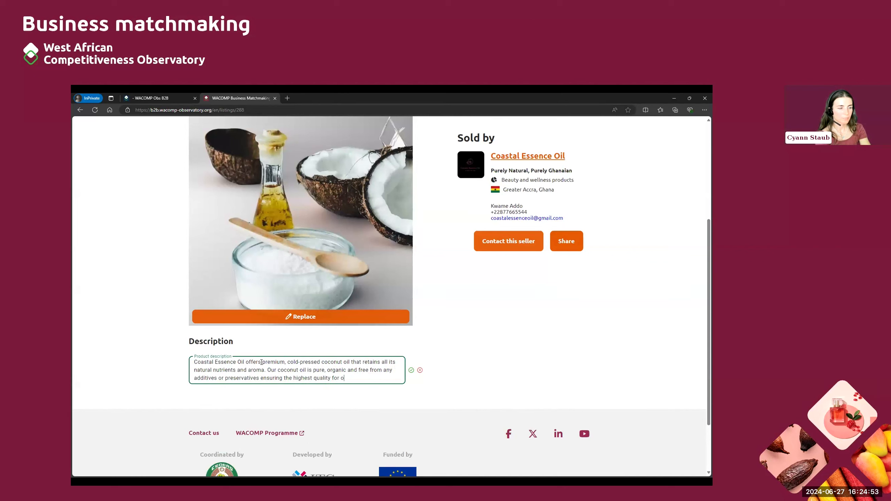
type("ur customers.")
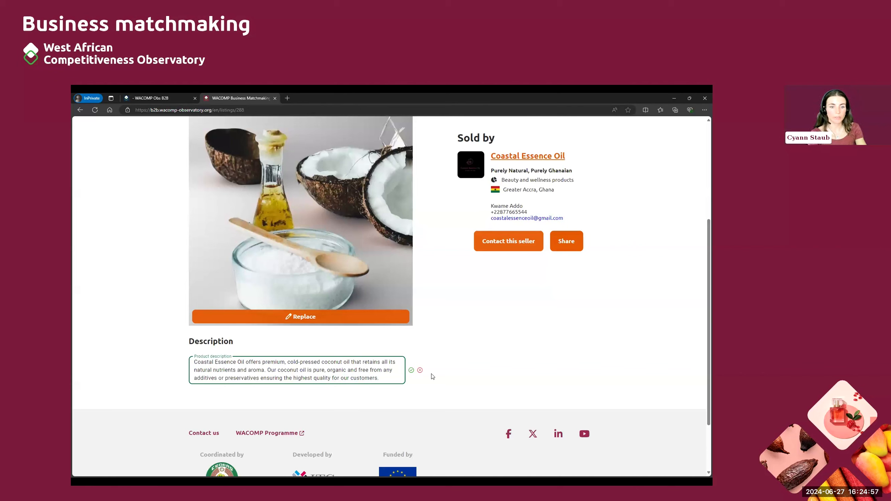
left_click(411, 372)
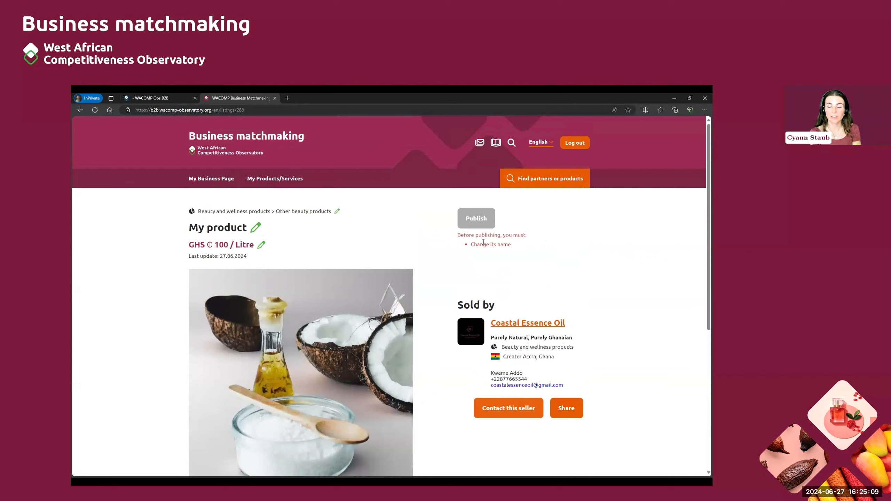
Step: Rename the product title from 'My product' to 'Coconut oil'
left_click_drag(474, 244, 516, 248)
left_click(517, 248)
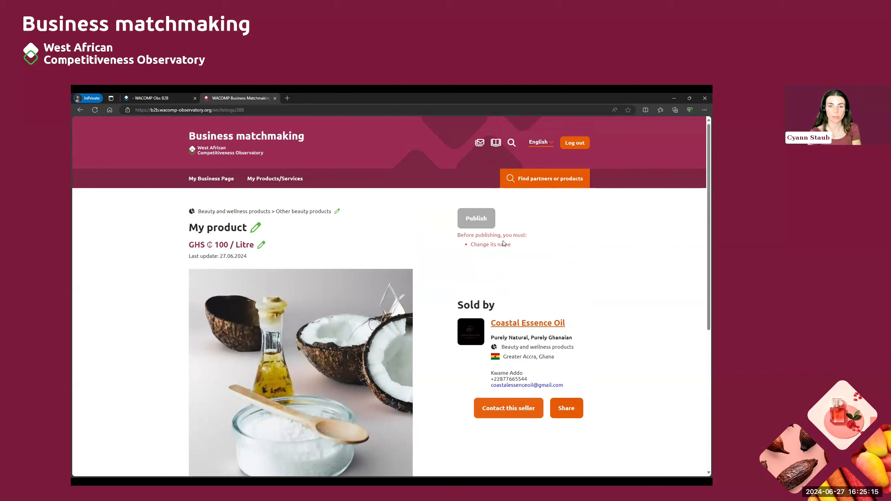
left_click_drag(515, 247, 474, 248)
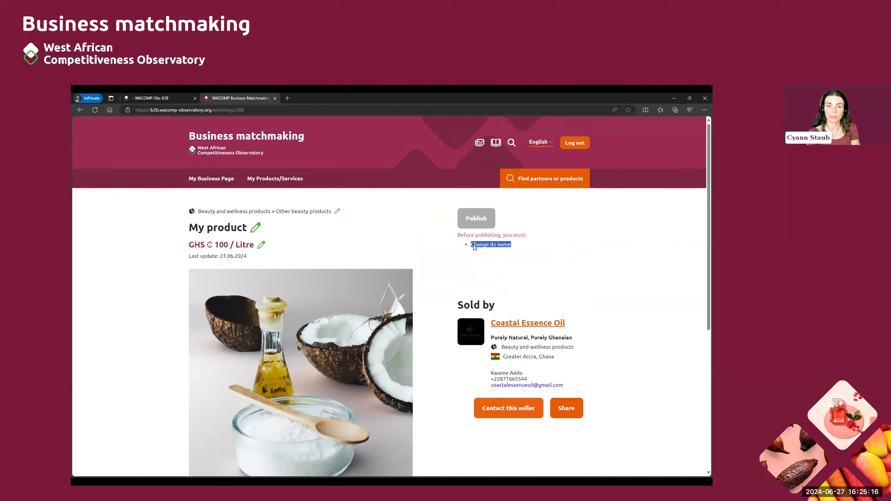
left_click(256, 228)
left_click_drag(243, 233, 177, 232)
type("Coconut oil")
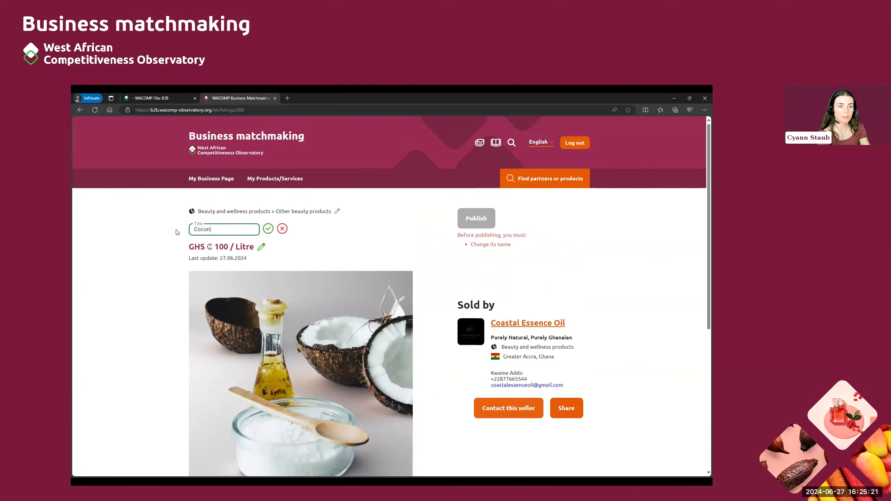
left_click(268, 228)
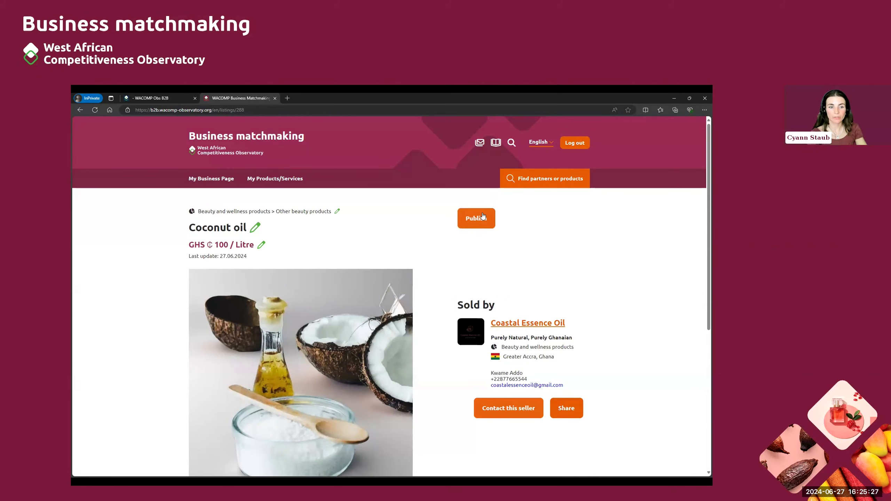
Step: Publish the Coconut oil listing
scroll(422, 257, "down", 4)
scroll(421, 258, "up", 4)
left_click(480, 227)
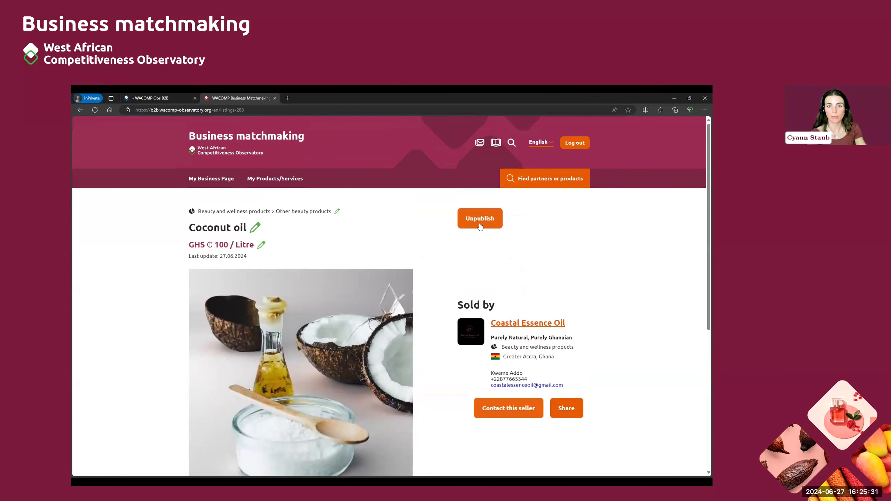
Step: Go to the marketplace home page and browse the 152 products, with Coconut oil listed first
left_click(226, 151)
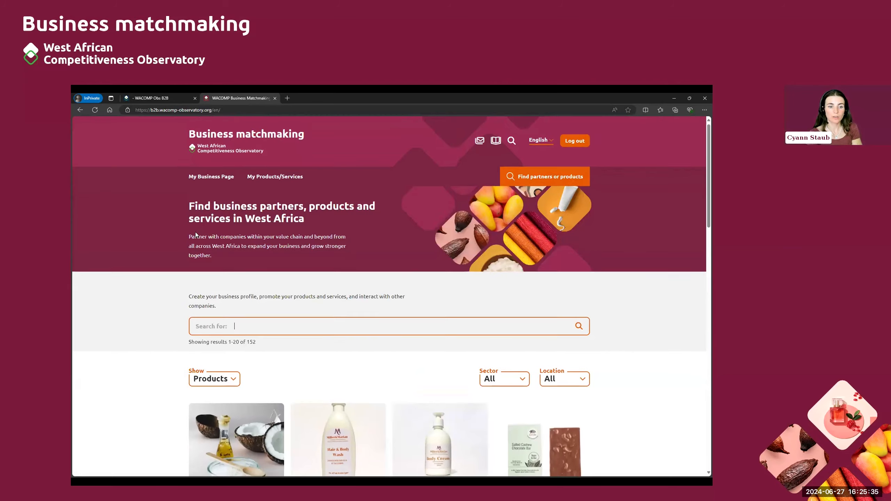
scroll(191, 230, "down", 4)
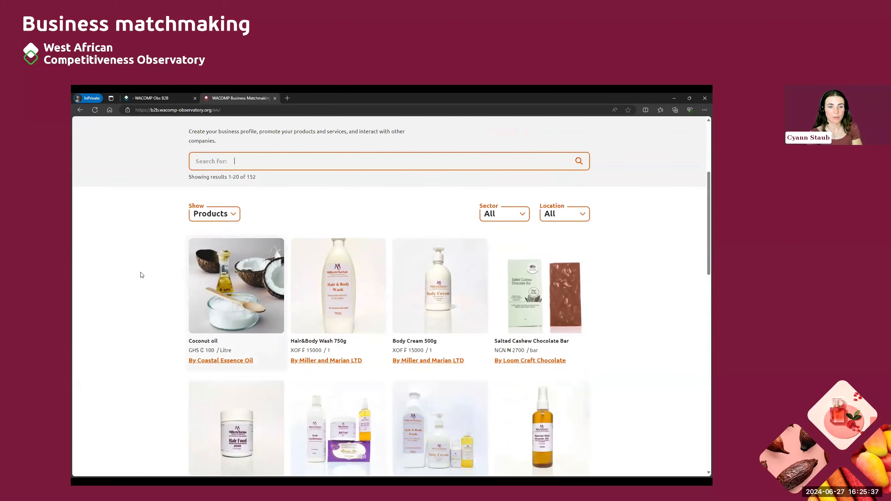
scroll(385, 279, "down", 1)
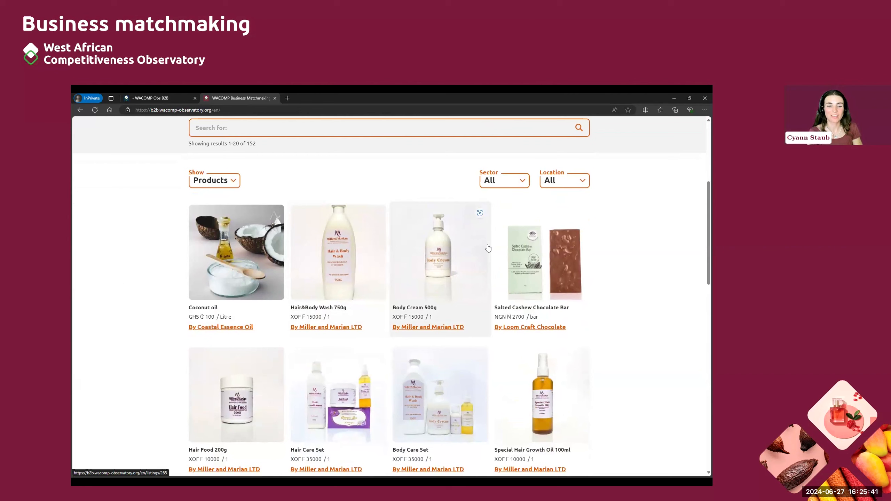
scroll(487, 248, "down", 5)
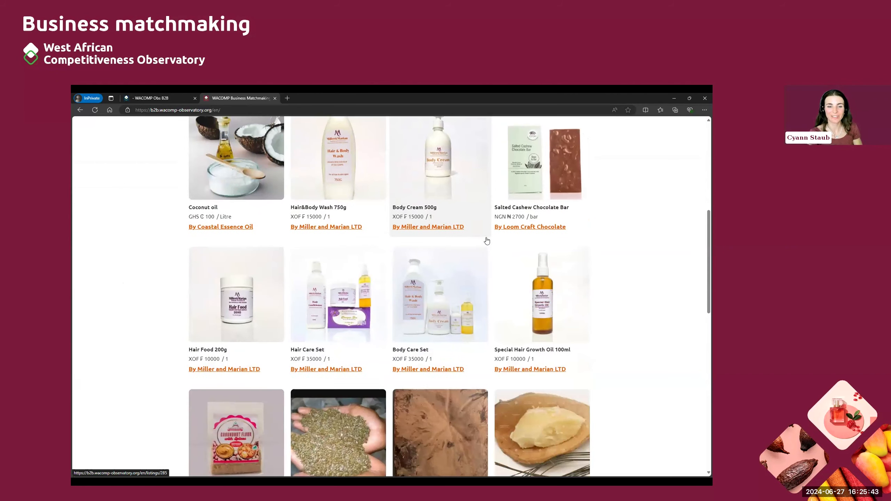
scroll(487, 241, "up", 1)
scroll(388, 250, "up", 4)
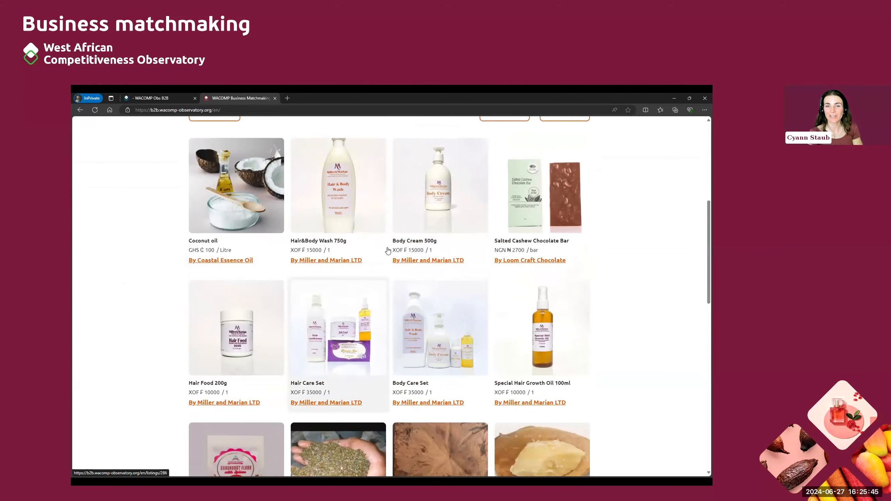
scroll(388, 250, "up", 3)
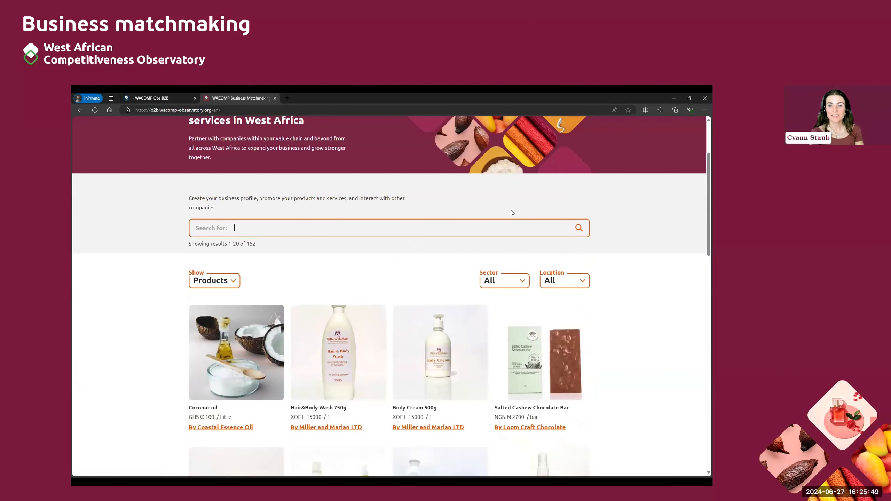
scroll(512, 212, "up", 3)
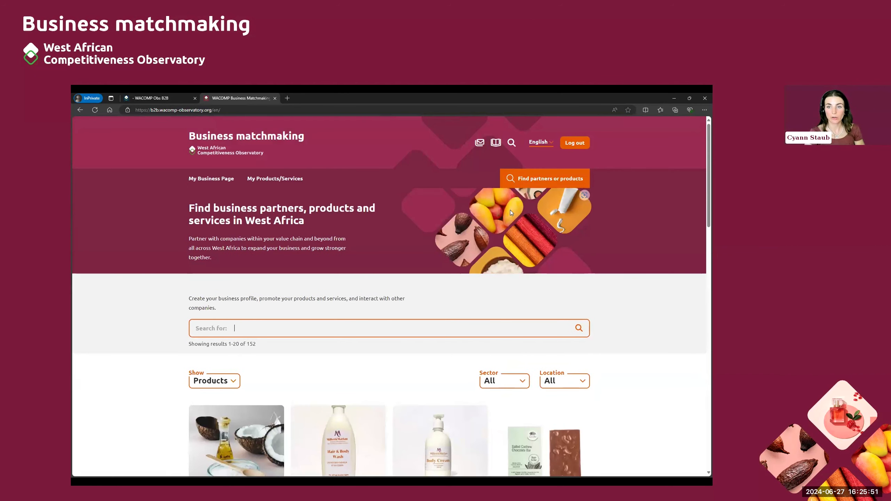